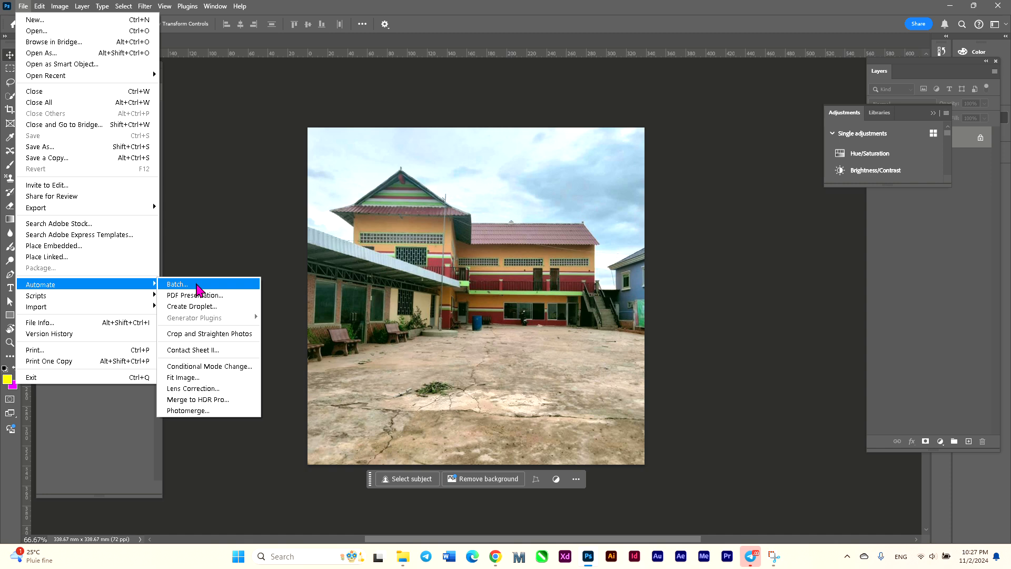
Show the Actions panel, float it beside the image and extend its height.
click(642, 131)
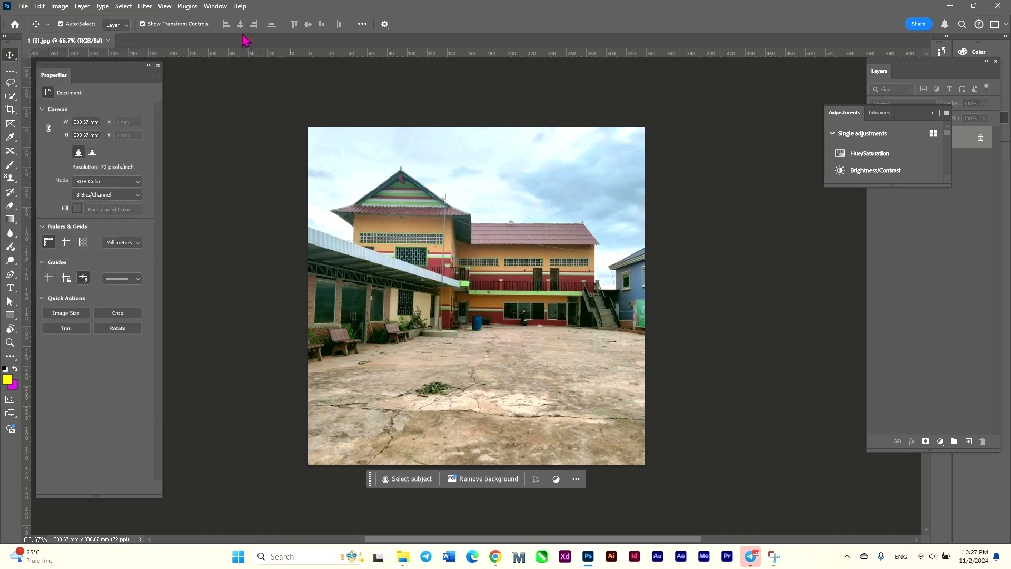
click(213, 6)
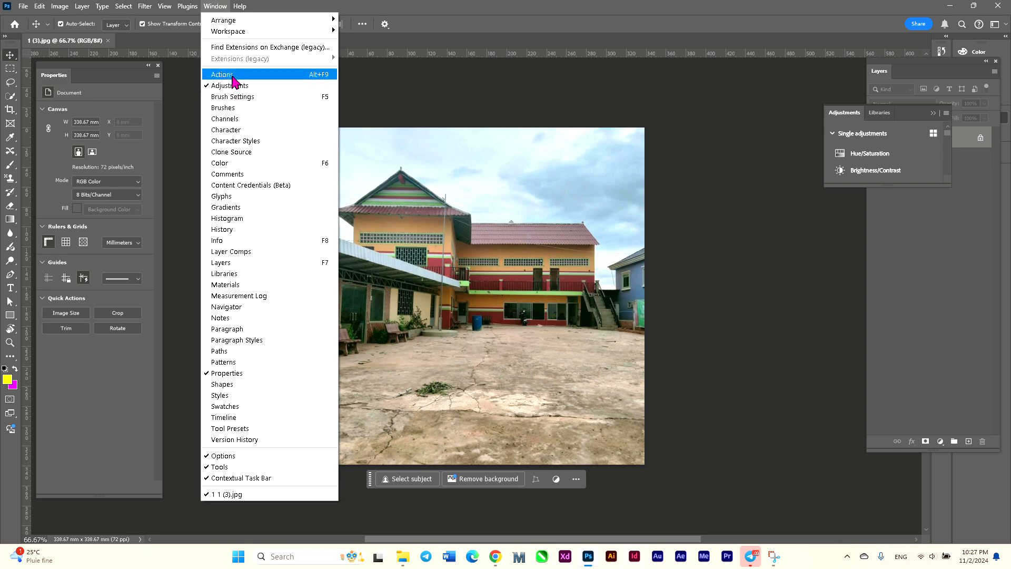
click(295, 74)
drag(842, 55, 690, 170)
drag(724, 240, 732, 441)
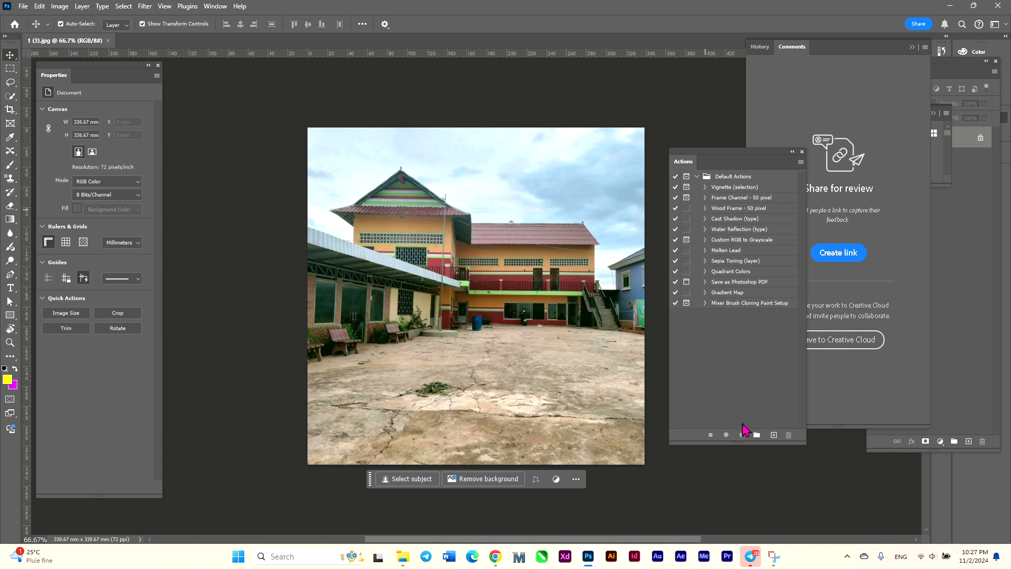
Create a new action set named ដូរទំហំរូប.
click(756, 435)
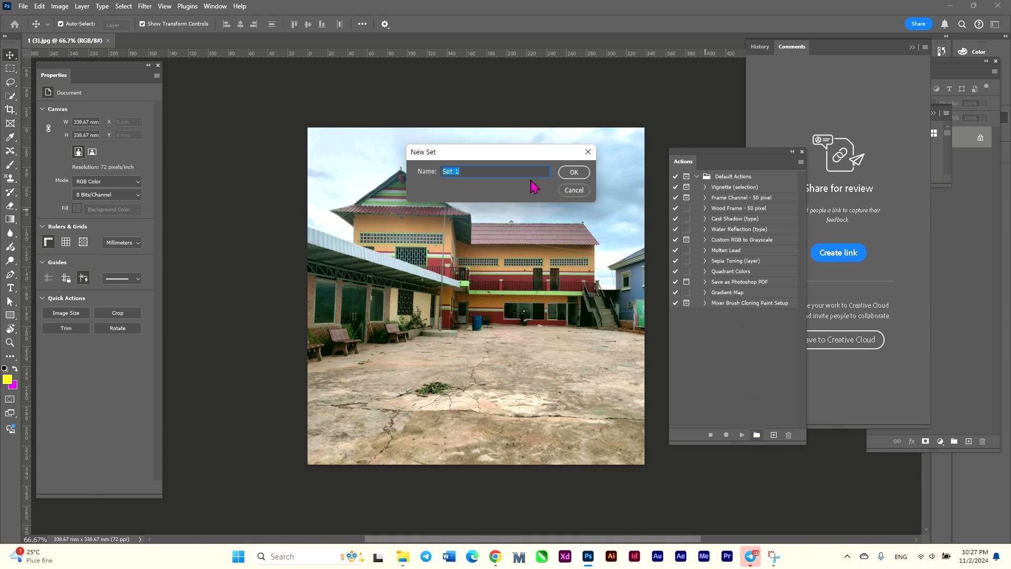
text(Re)
click(574, 172)
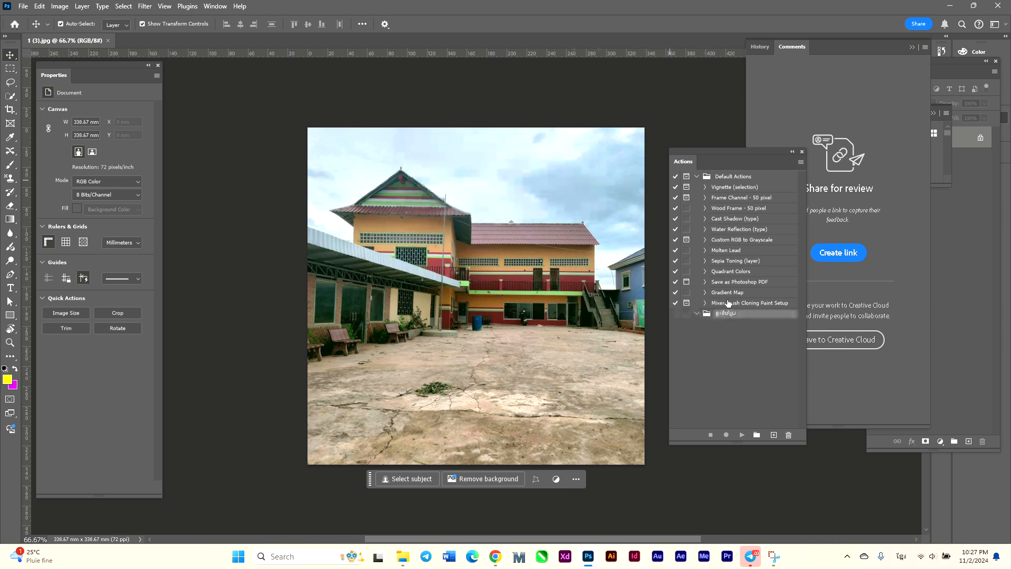
click(675, 314)
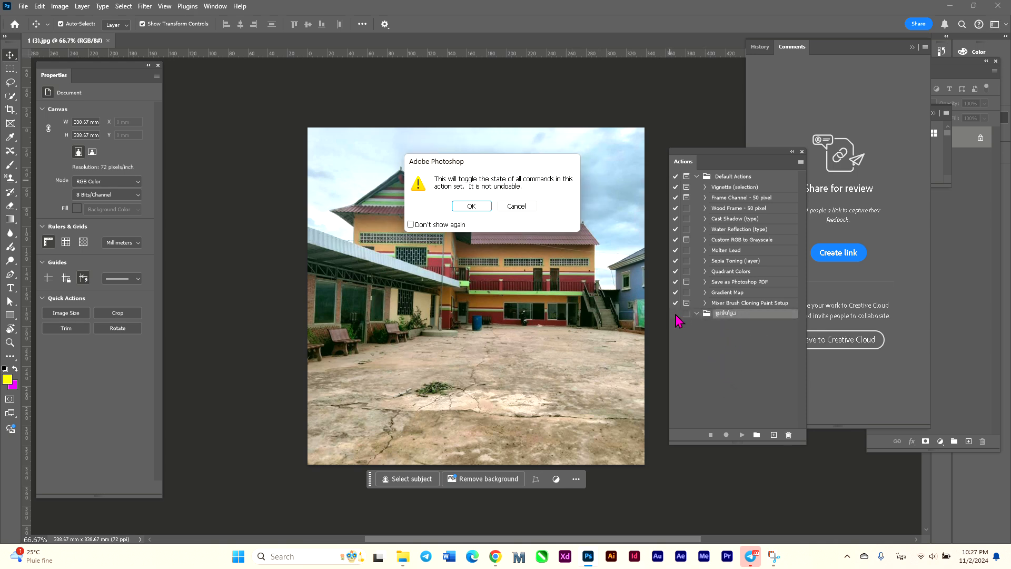
click(516, 206)
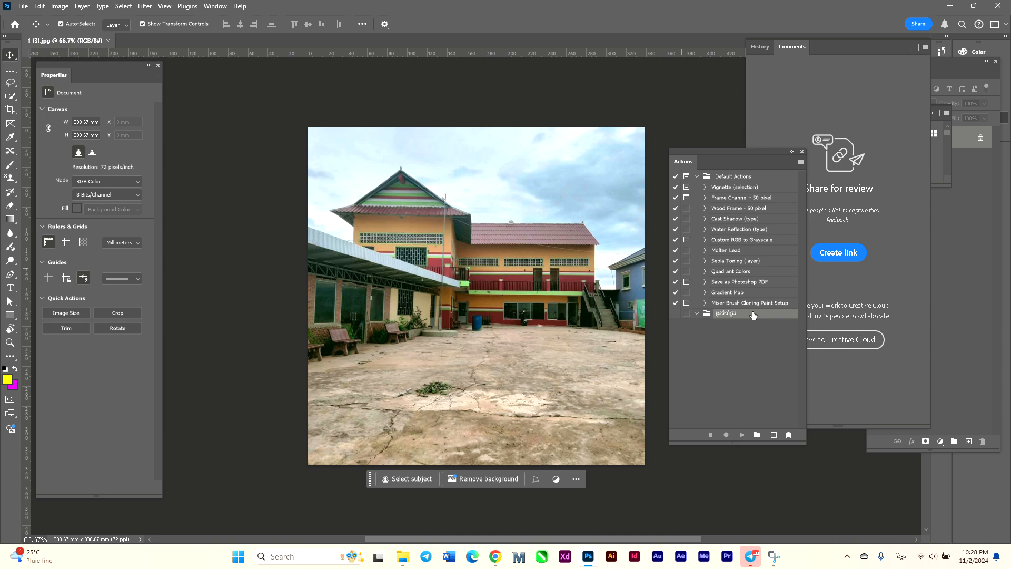
Add a new action named ដូរ to the ដូរទំហំរូប set and start recording it.
click(774, 436)
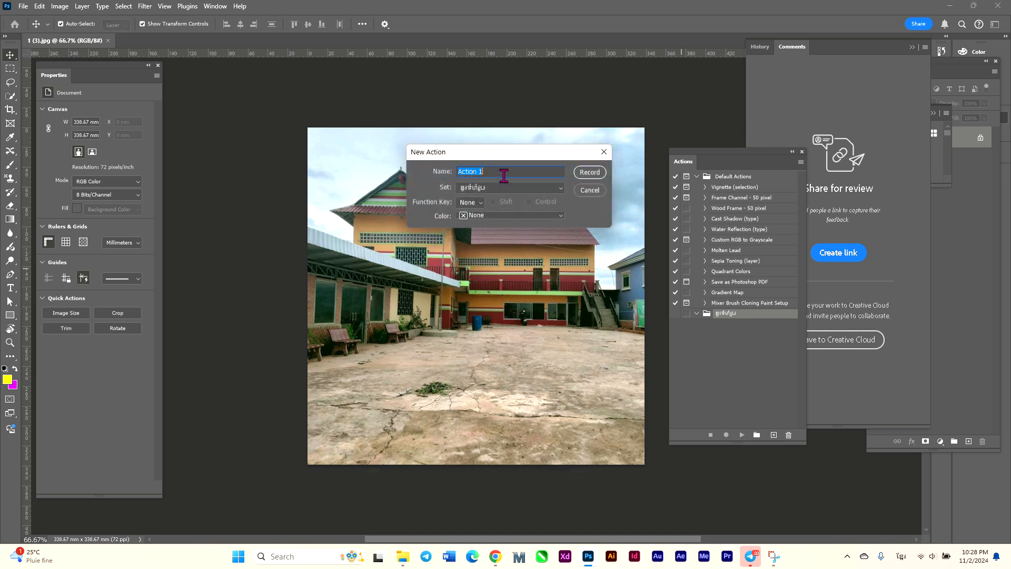
text(ខំ)
click(590, 173)
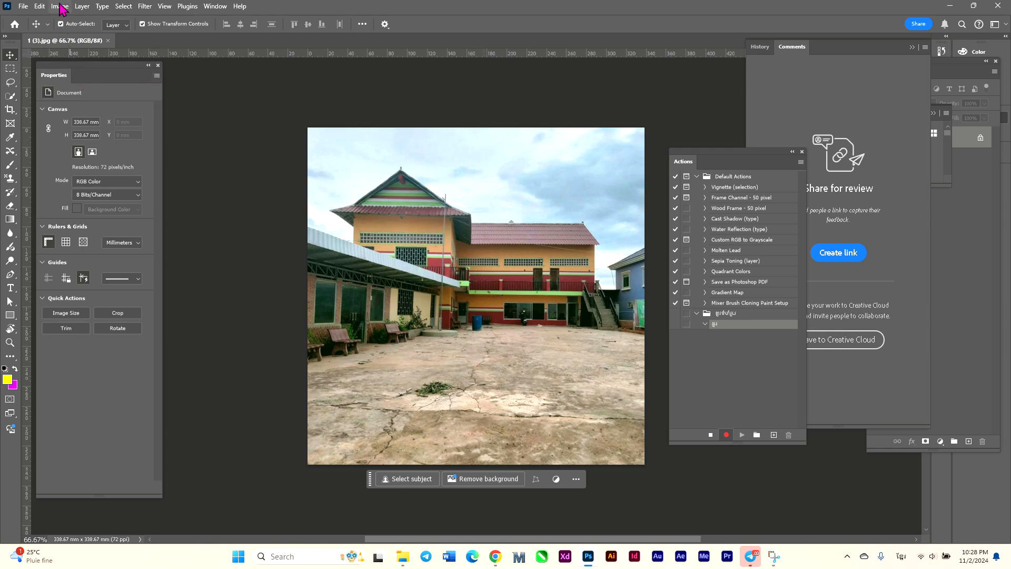
Resize the image to 300 mm wide by 200 mm high with proportions unlinked, at a resolution of 300 pixels/inch.
click(60, 6)
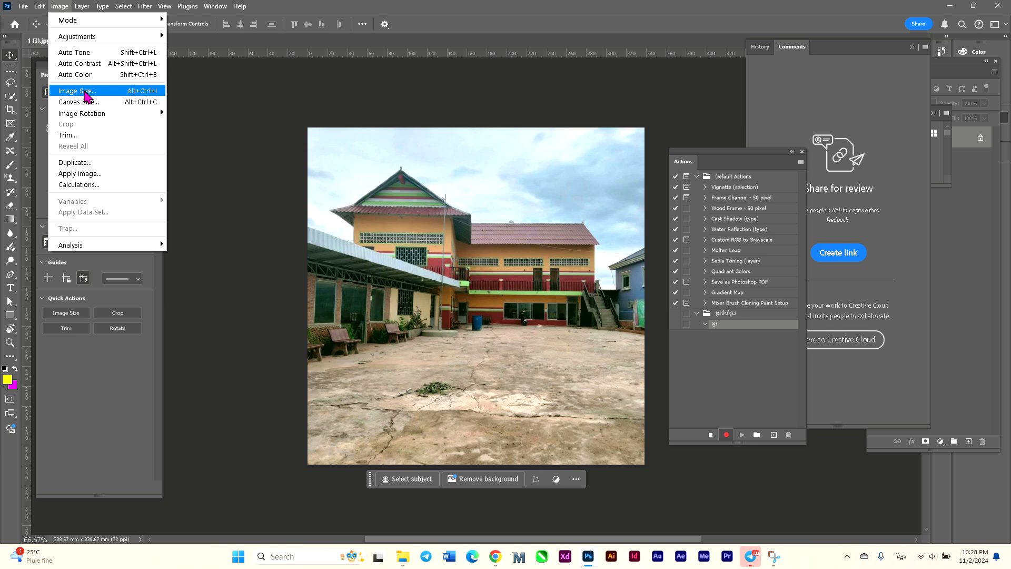
click(86, 92)
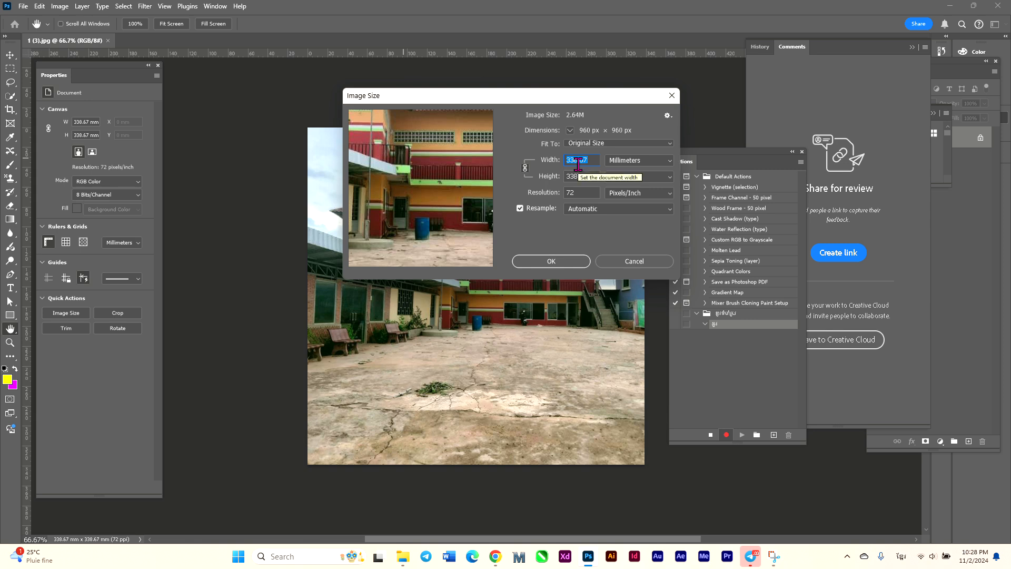
text(300)
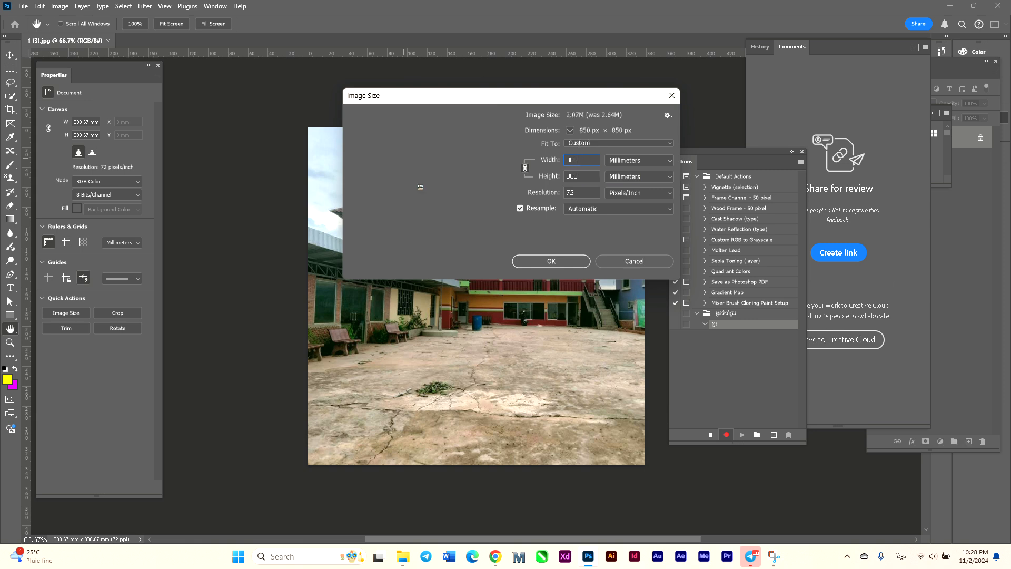
click(580, 177)
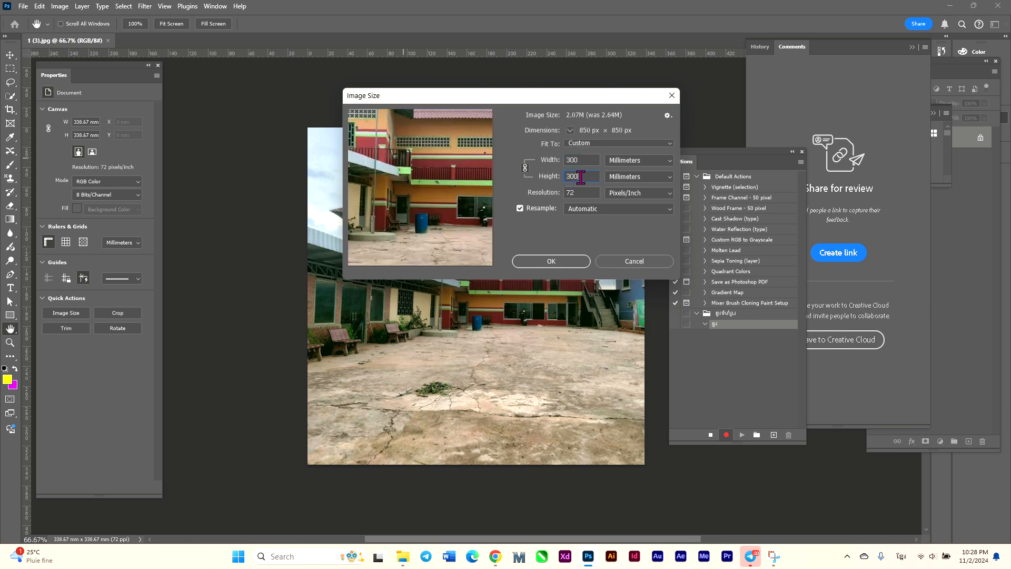
drag(559, 97, 447, 257)
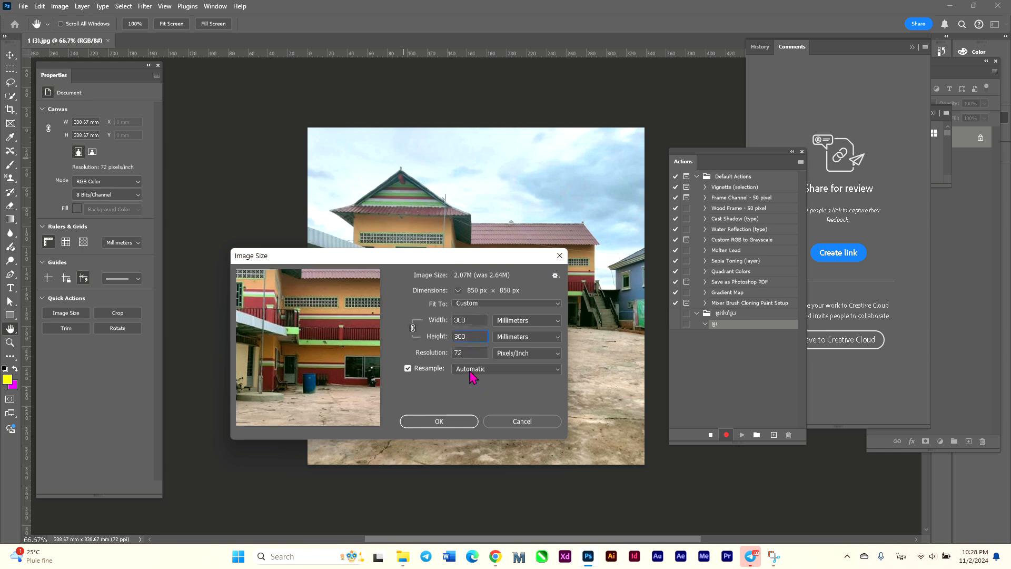
double_click(466, 337)
text(200)
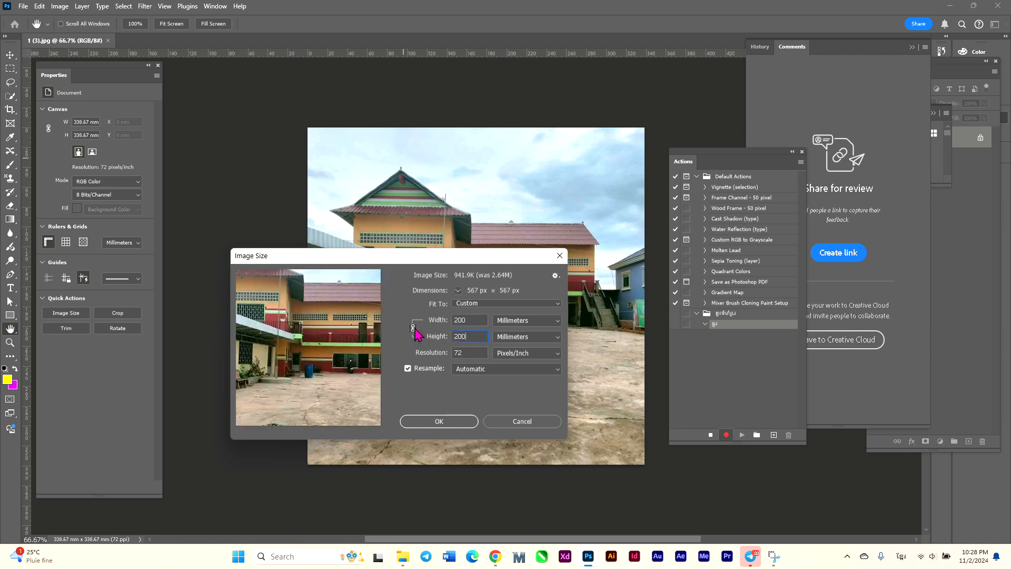
double_click(474, 320)
text(3)
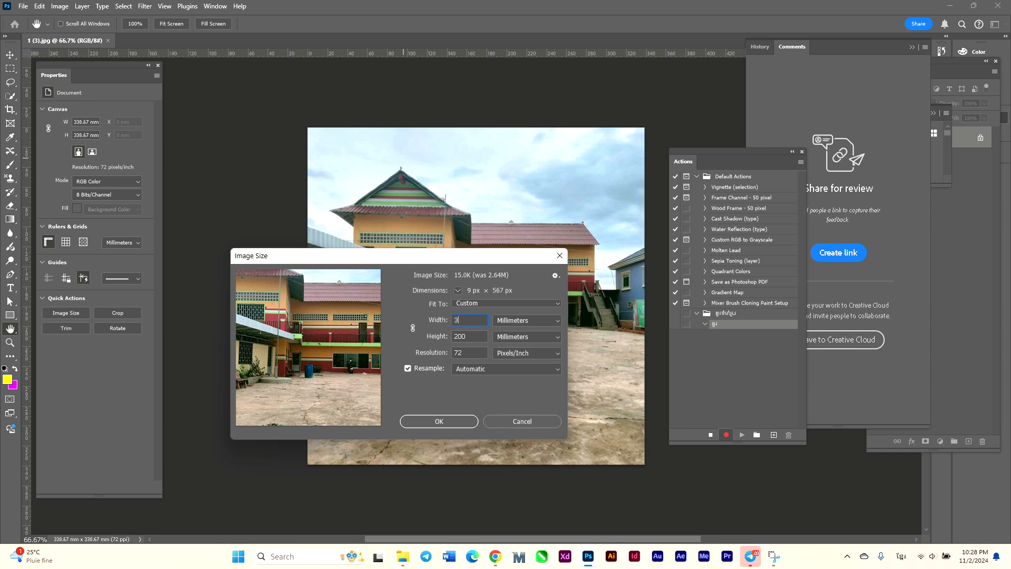
text(003)
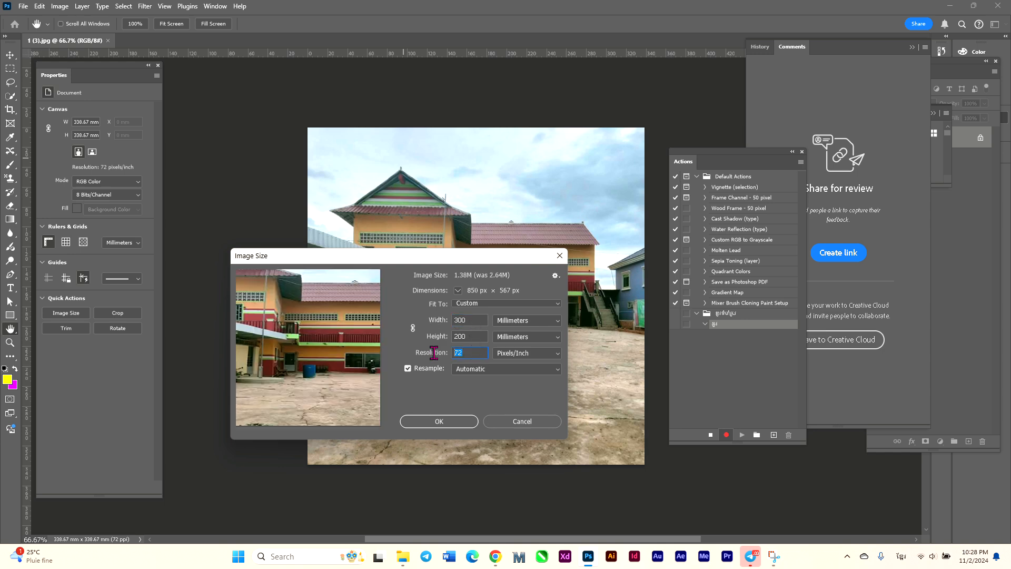
text(00)
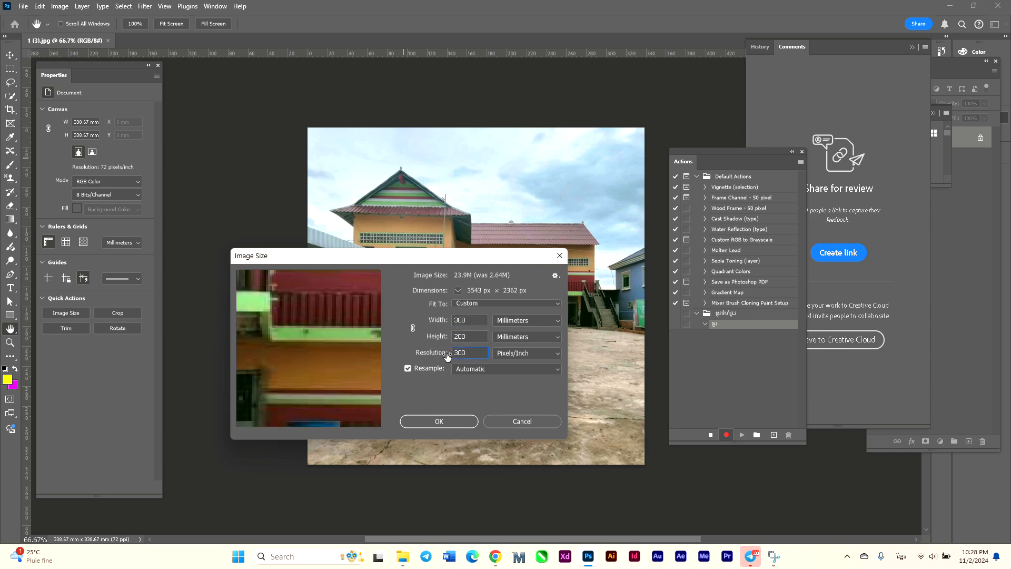
click(448, 424)
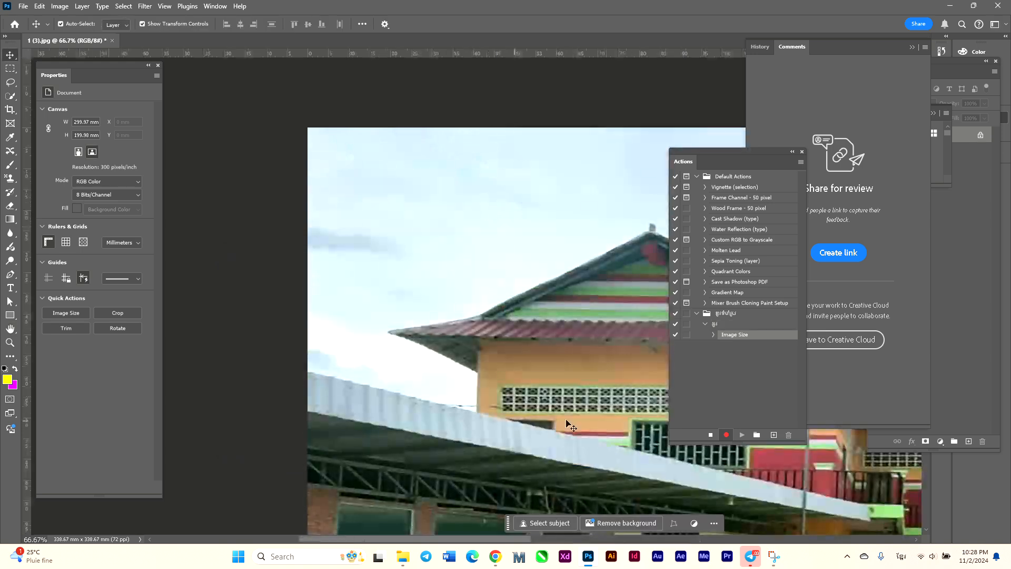
Save the resized image as a JPEG in the Rezised folder under Batch Images, at maximum quality 12.
scroll(225, 270, down, 18)
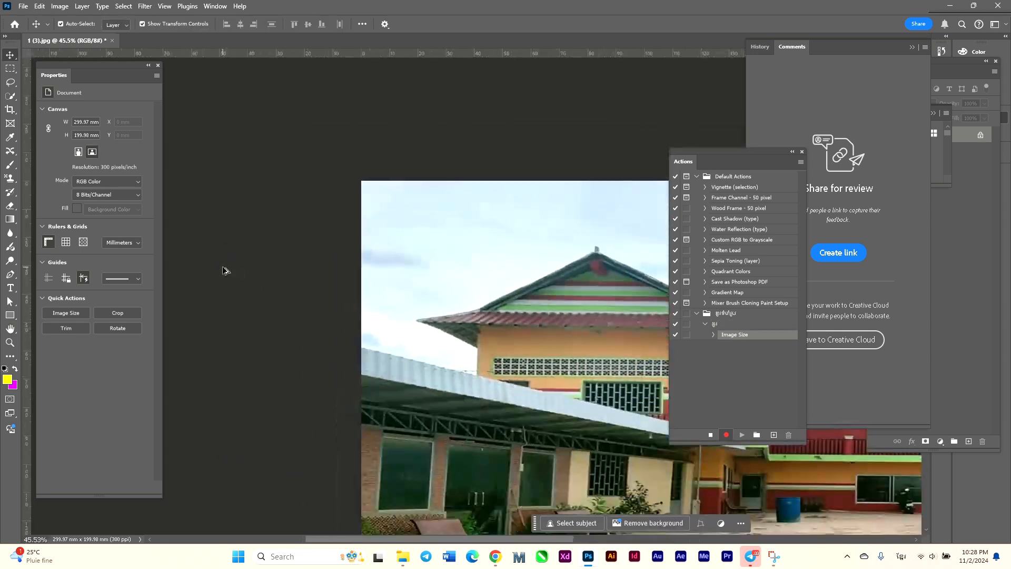
scroll(203, 263, down, 1)
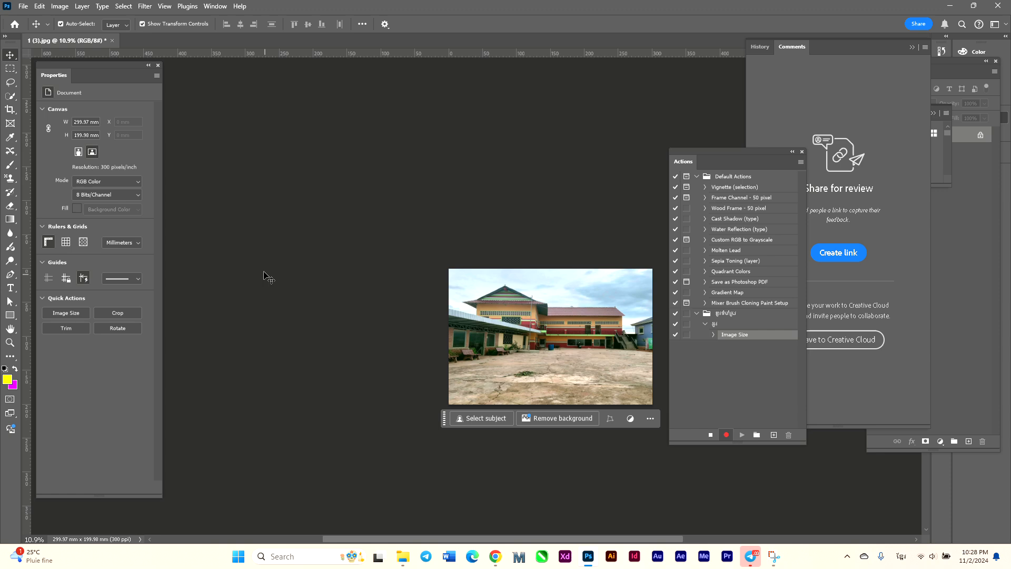
click(23, 6)
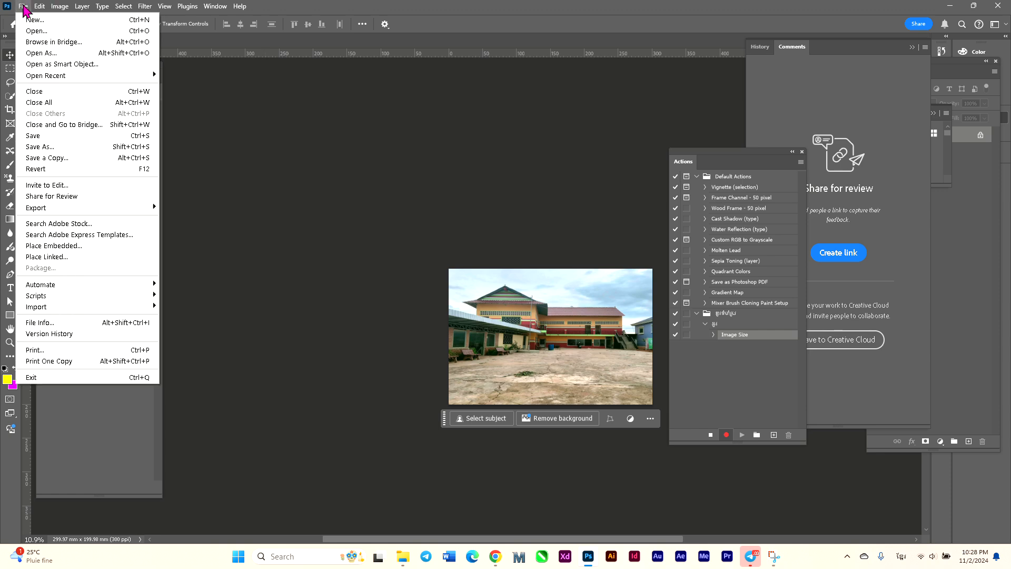
click(42, 147)
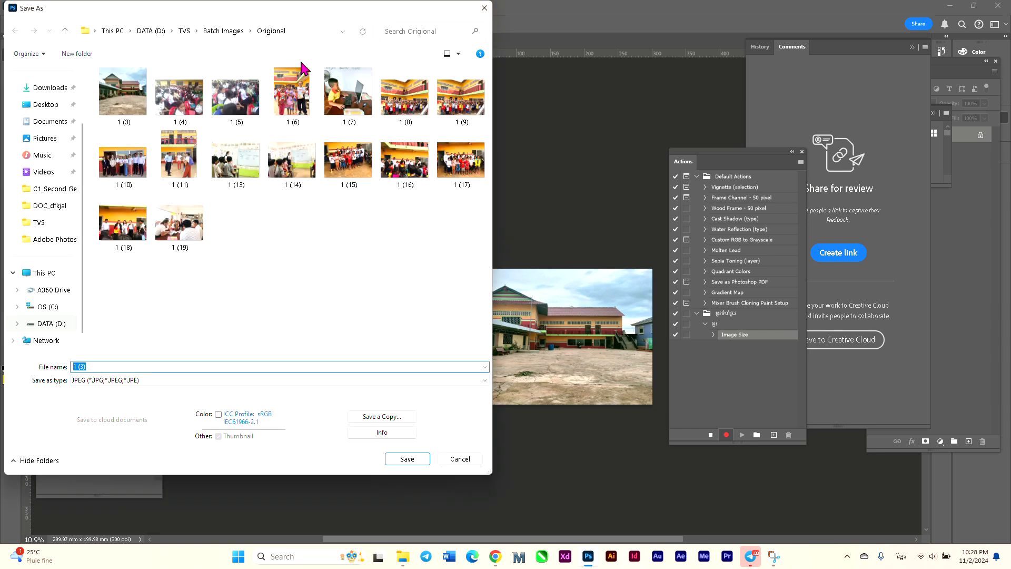
click(223, 30)
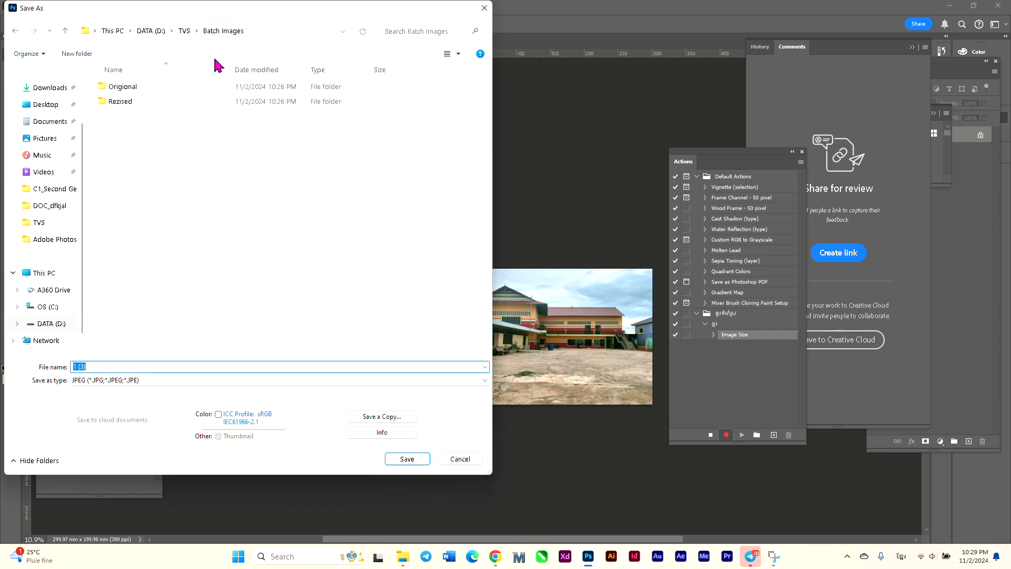
double_click(124, 103)
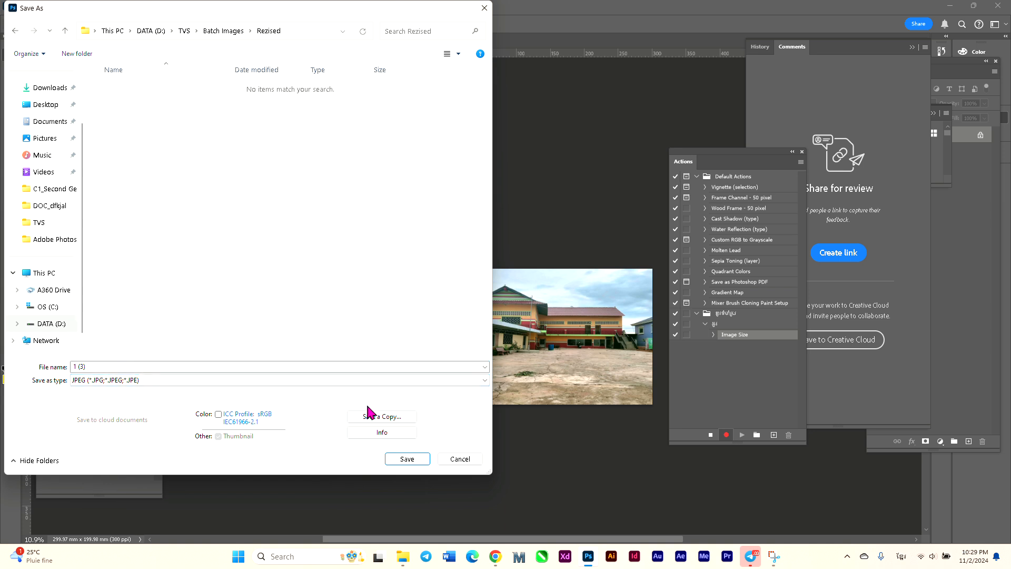
click(406, 459)
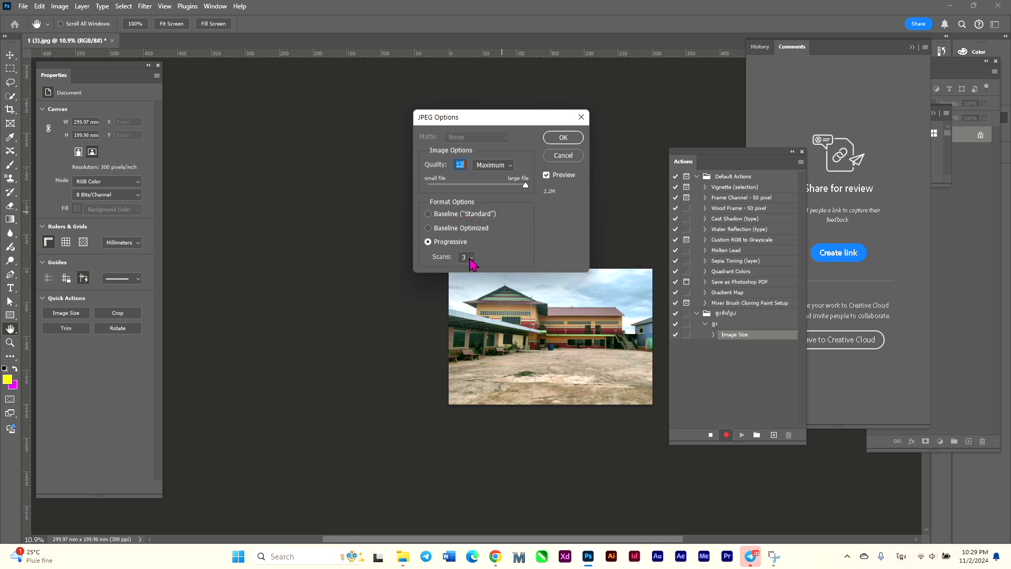
click(559, 139)
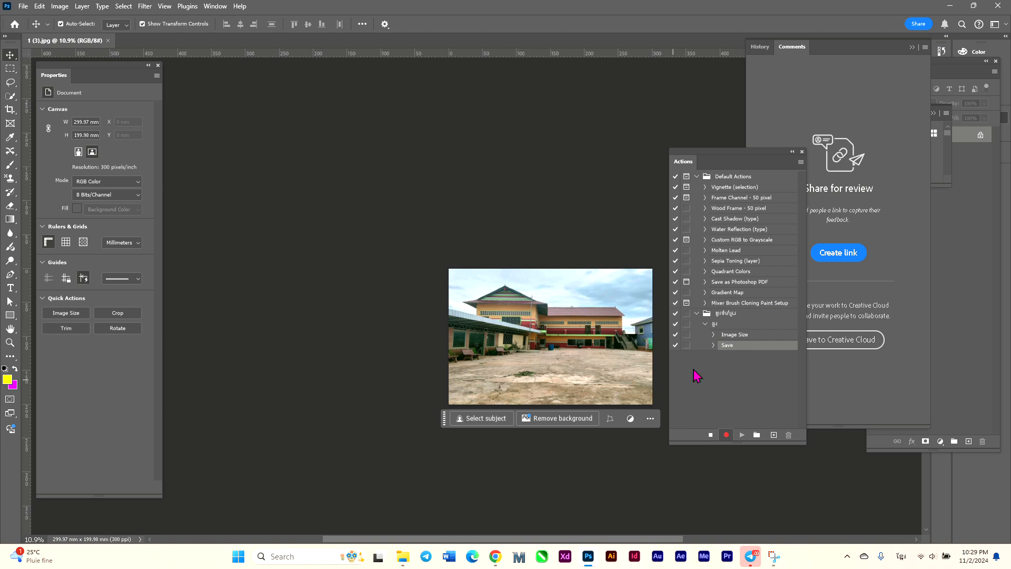
Close the saved image as part of the action and stop recording.
click(22, 11)
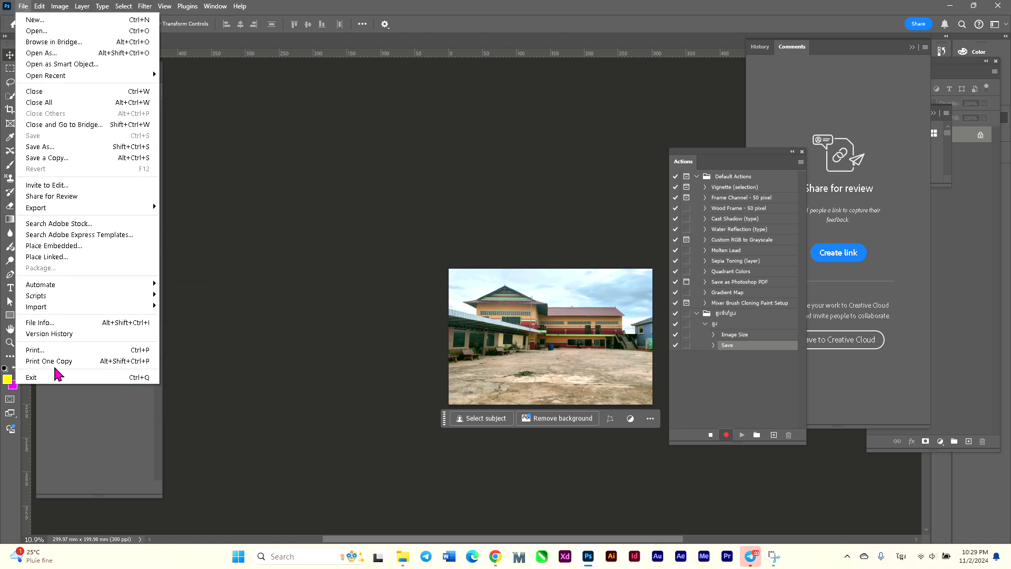
click(51, 94)
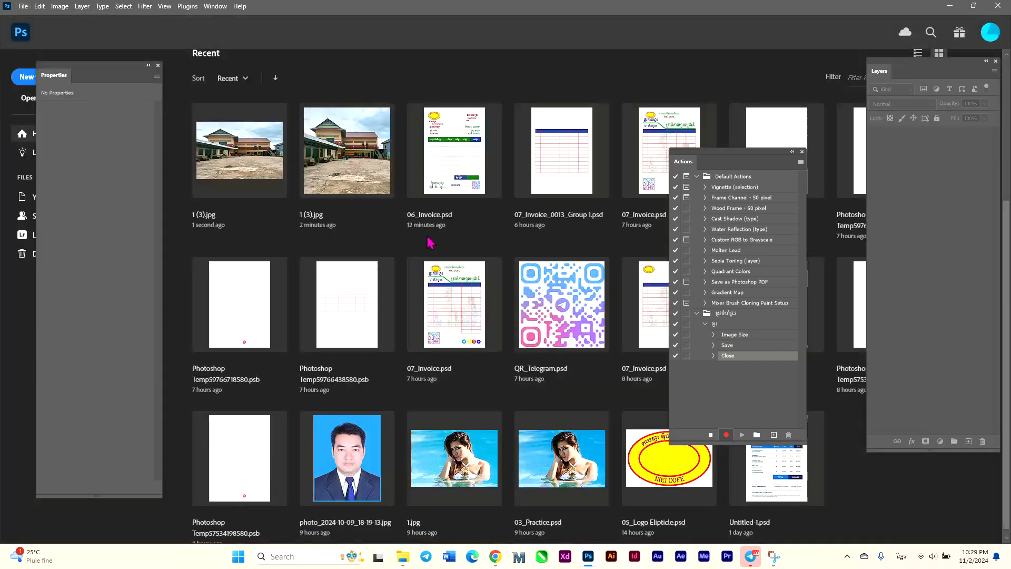
click(710, 436)
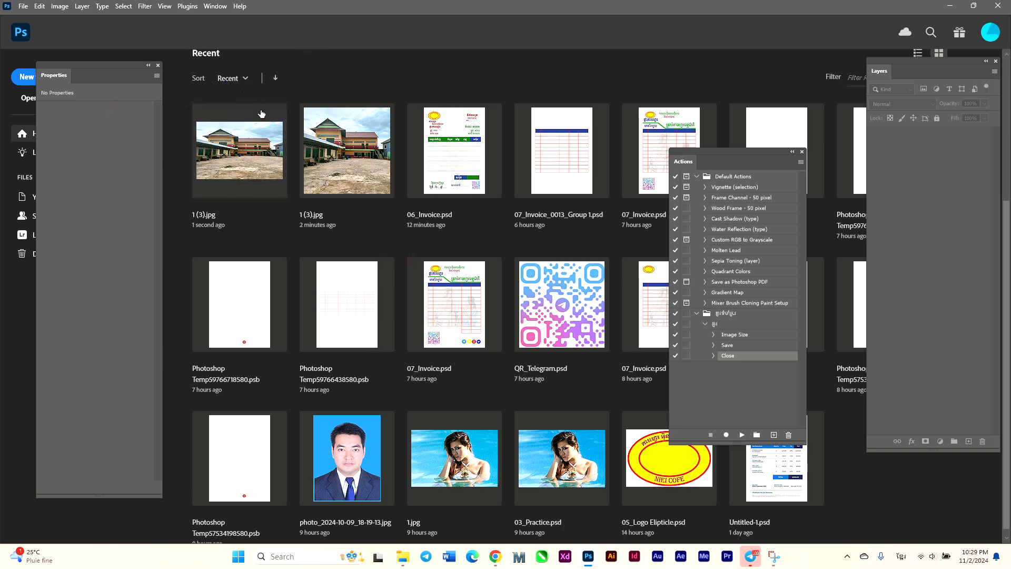
Open the Batch automation settings and move the dialog clear of the Actions panel.
click(23, 6)
mouse_move(78, 288)
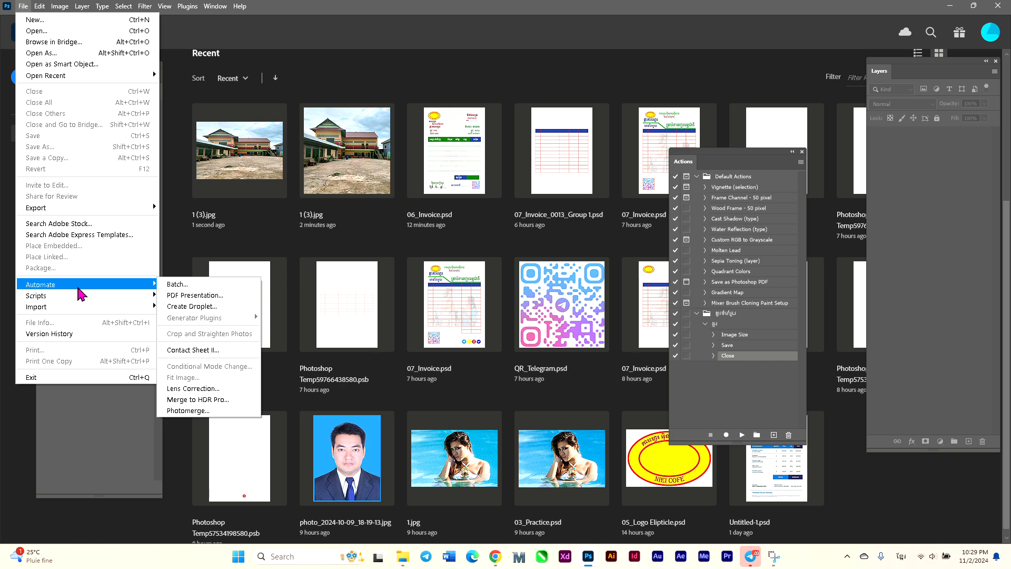
mouse_move(86, 211)
click(179, 284)
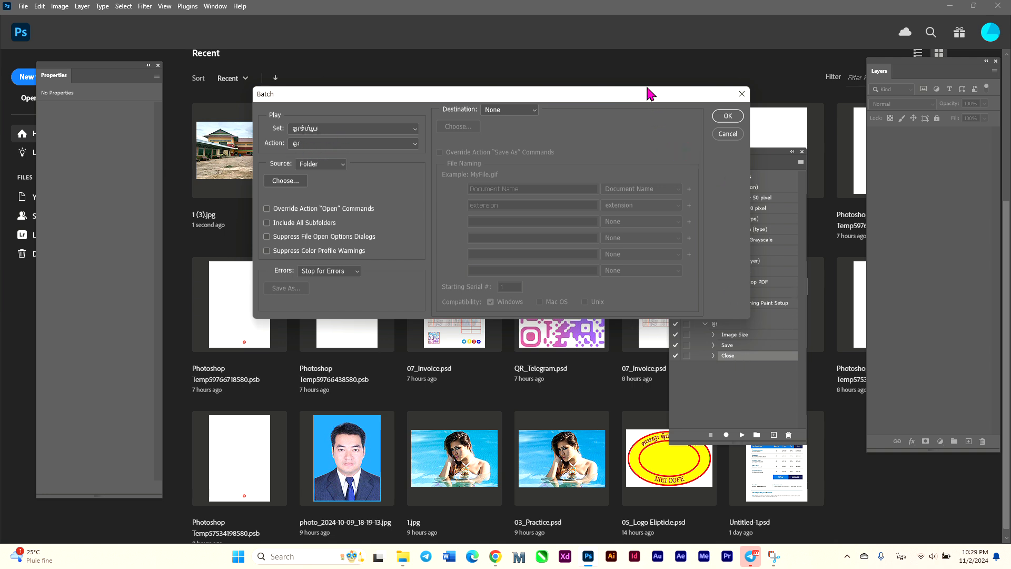
drag(647, 93, 537, 77)
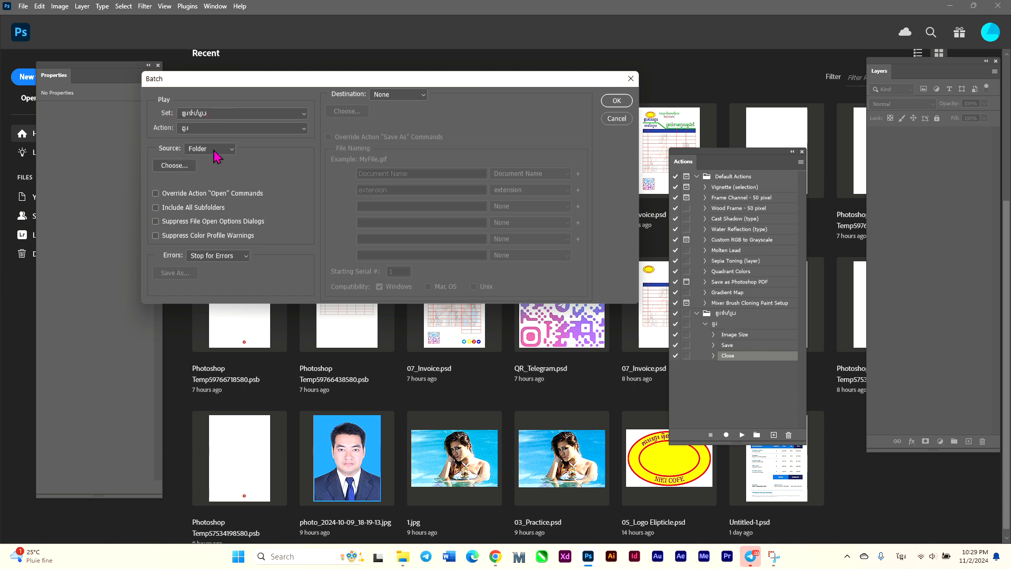
Start choosing the batch source folder and browse to D:\TVS\Batch Images.
click(180, 168)
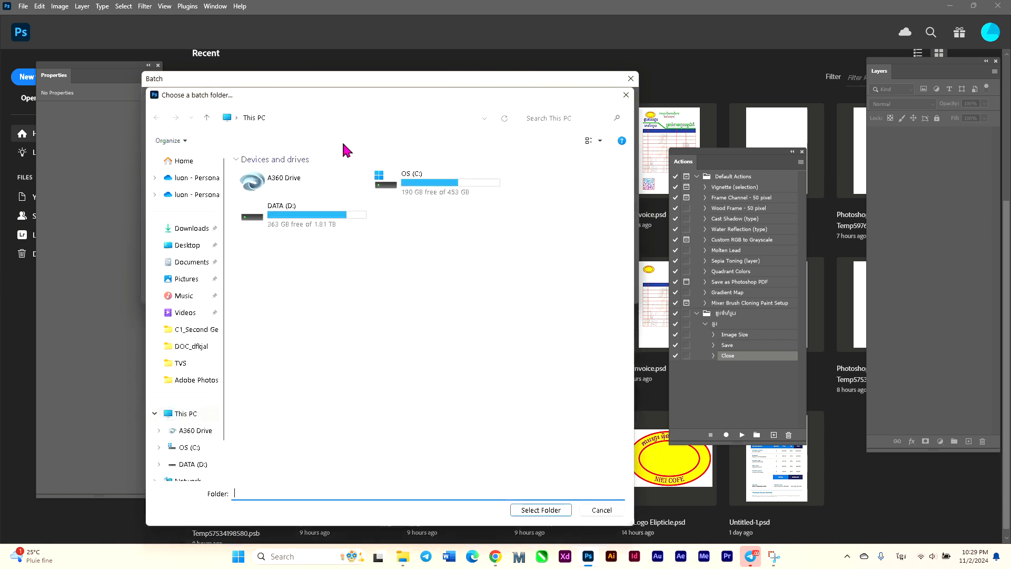
click(198, 416)
double_click(295, 216)
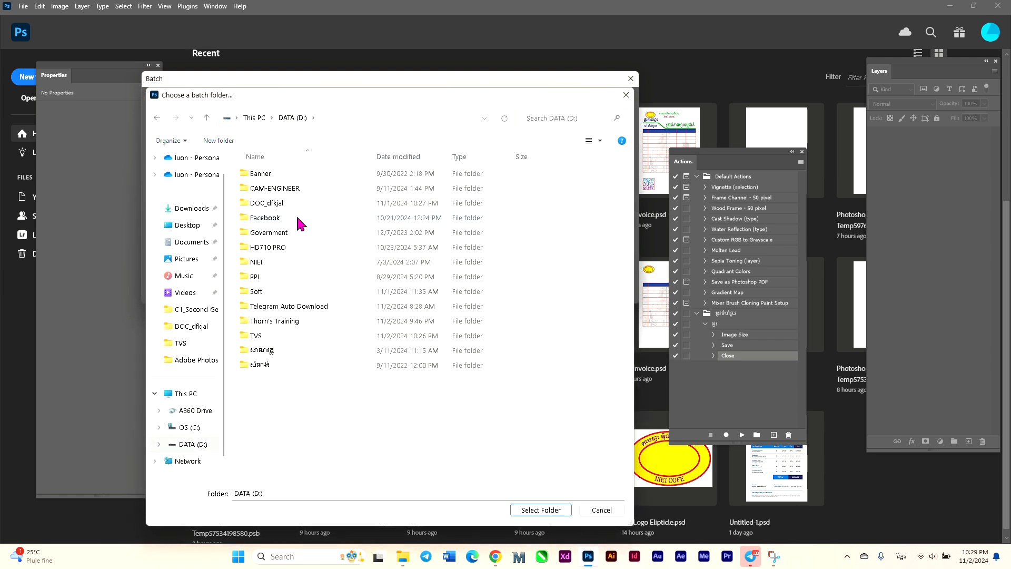
double_click(269, 335)
click(396, 197)
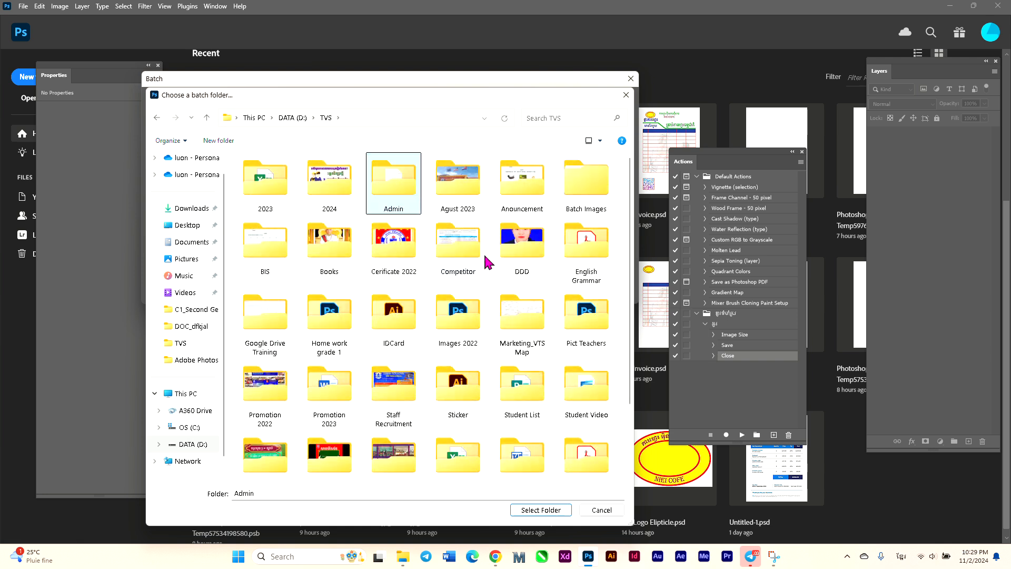
click(399, 267)
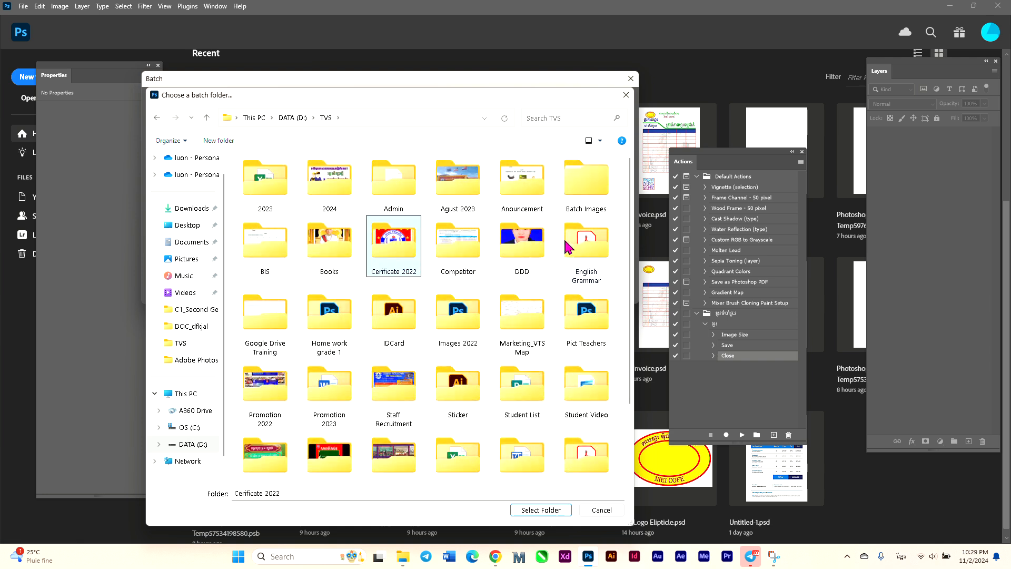
double_click(586, 195)
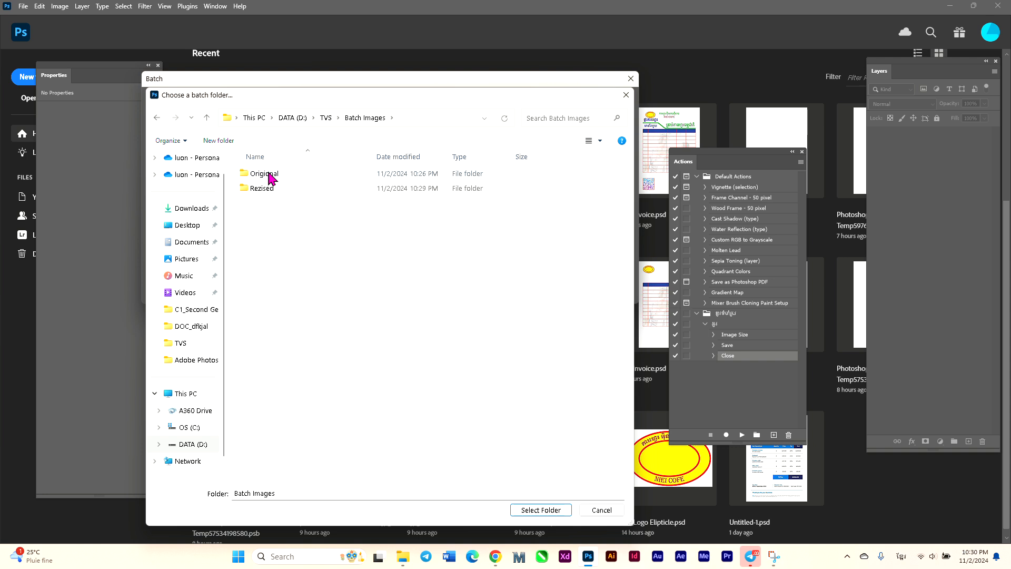
Check inside the Origional and Rezised folders, then set Origional as the batch source folder.
double_click(268, 177)
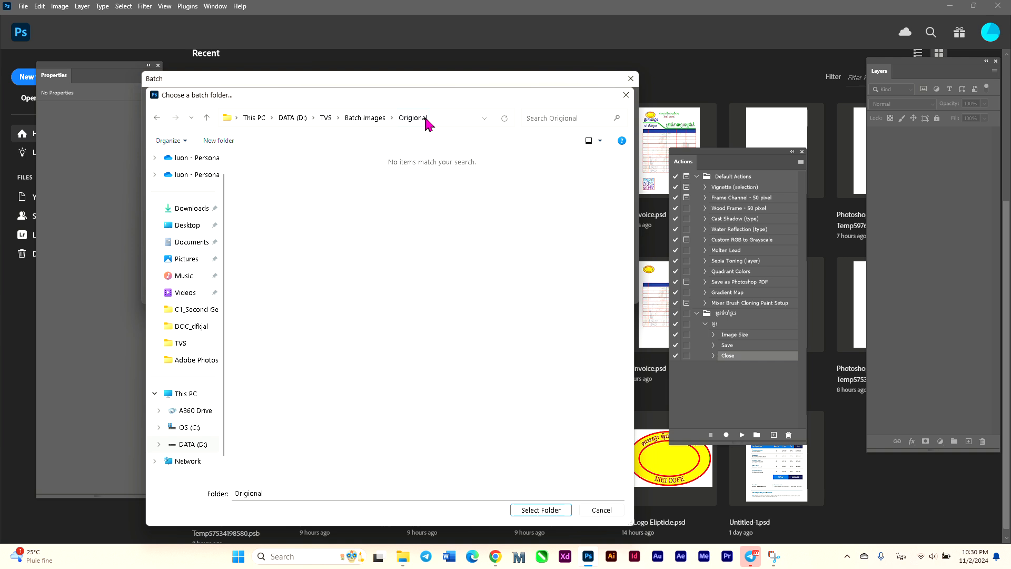
click(369, 117)
double_click(289, 194)
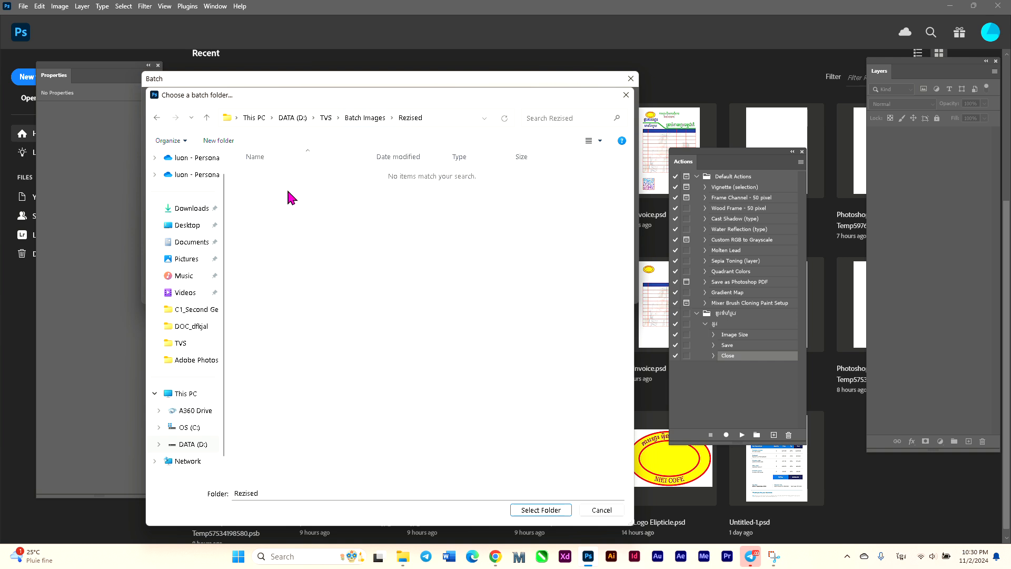
click(377, 120)
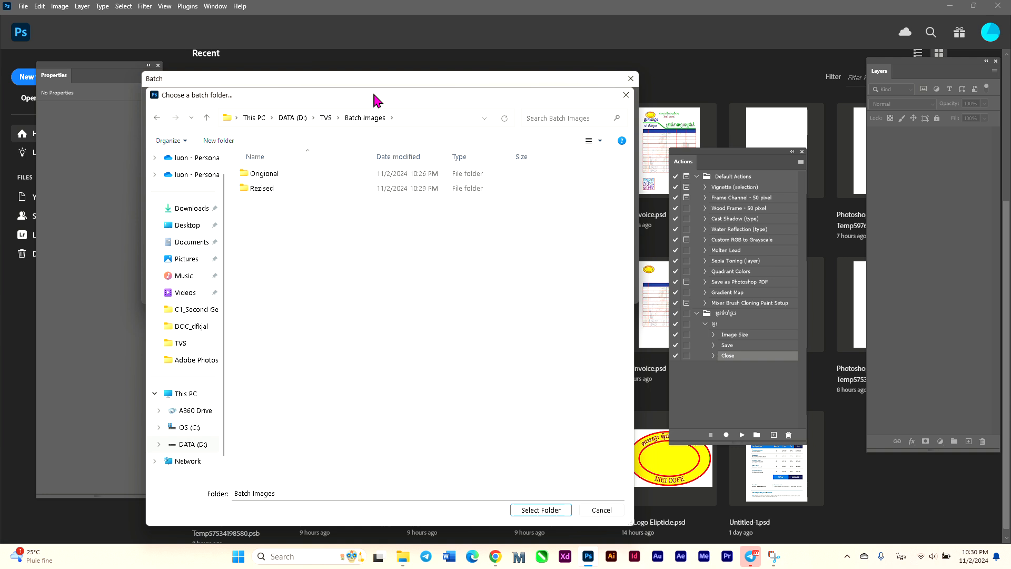
drag(372, 91, 724, 128)
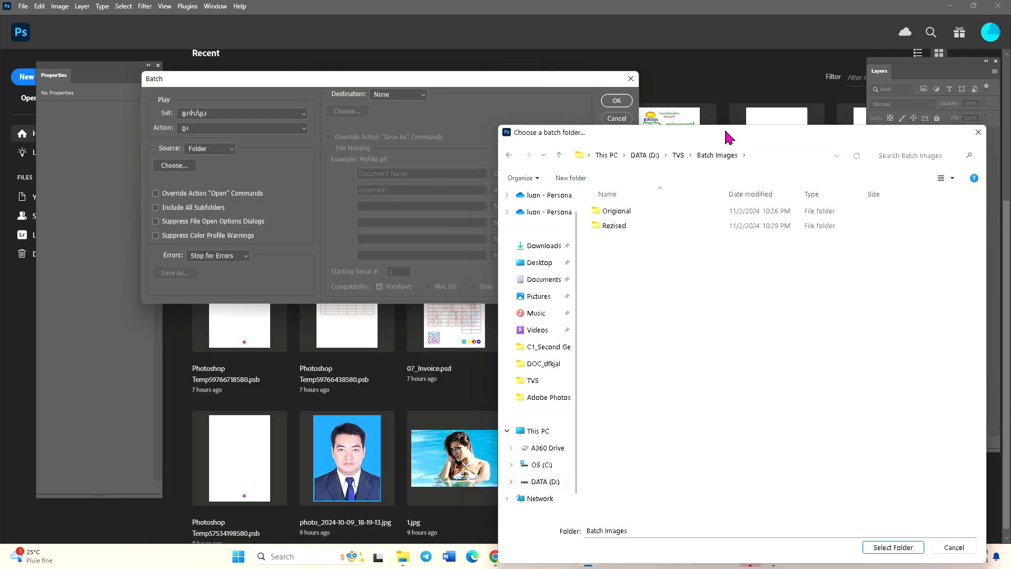
drag(725, 127, 343, 78)
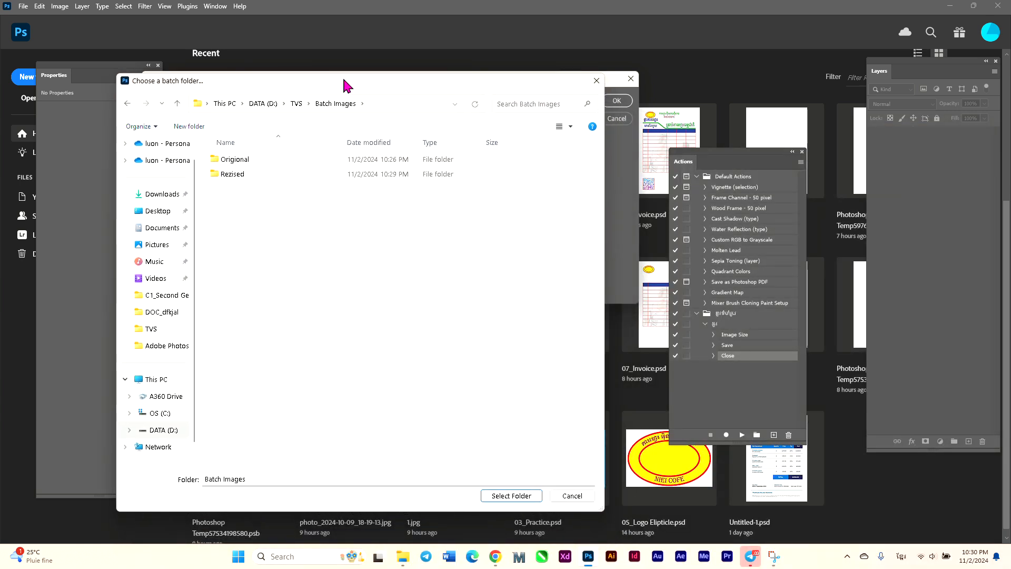
click(233, 160)
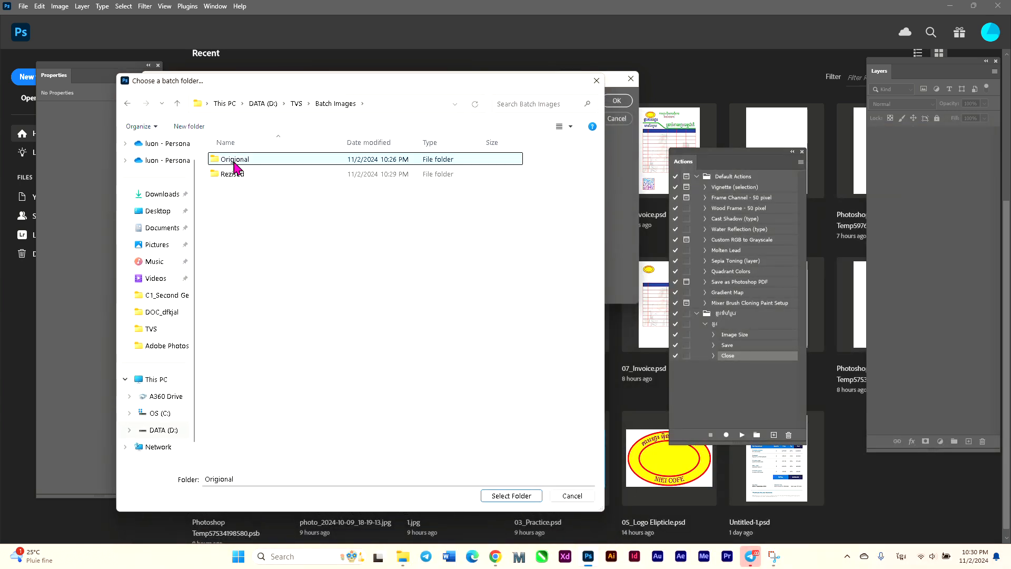
click(511, 496)
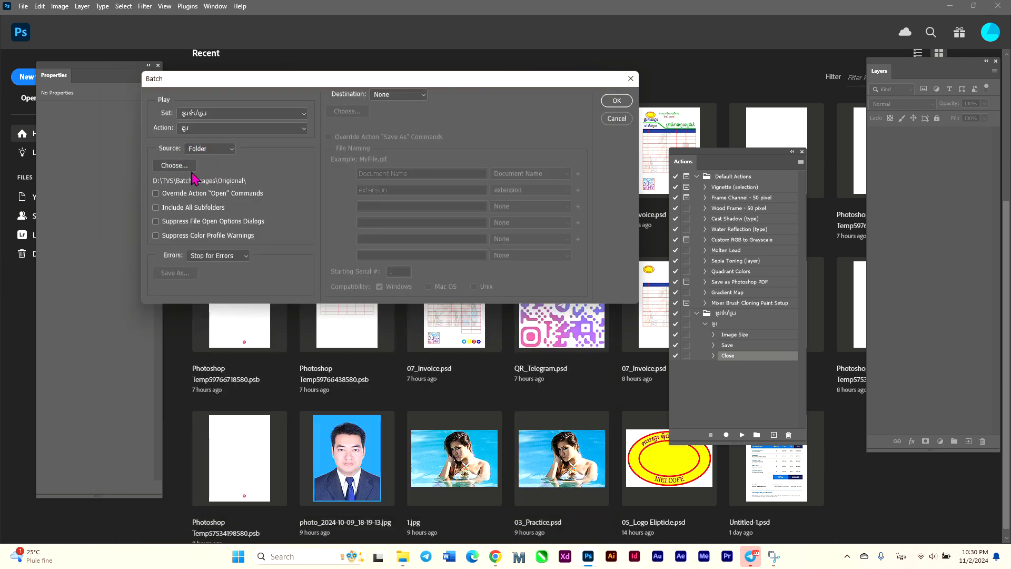
Enable suppression of file open options dialogs and color profile warnings, leaving the override of "Open" commands off.
click(155, 193)
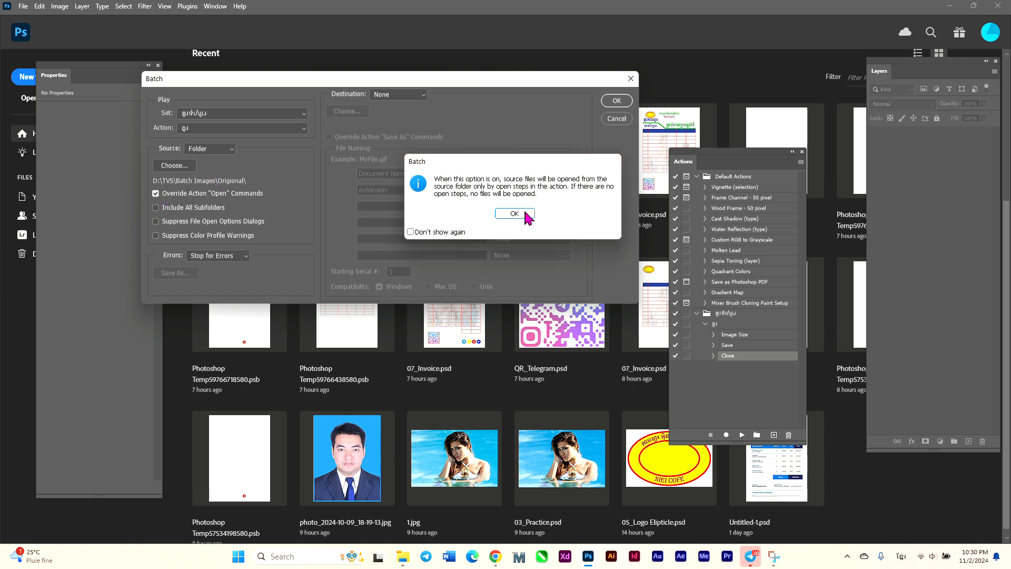
click(505, 220)
click(155, 221)
click(156, 193)
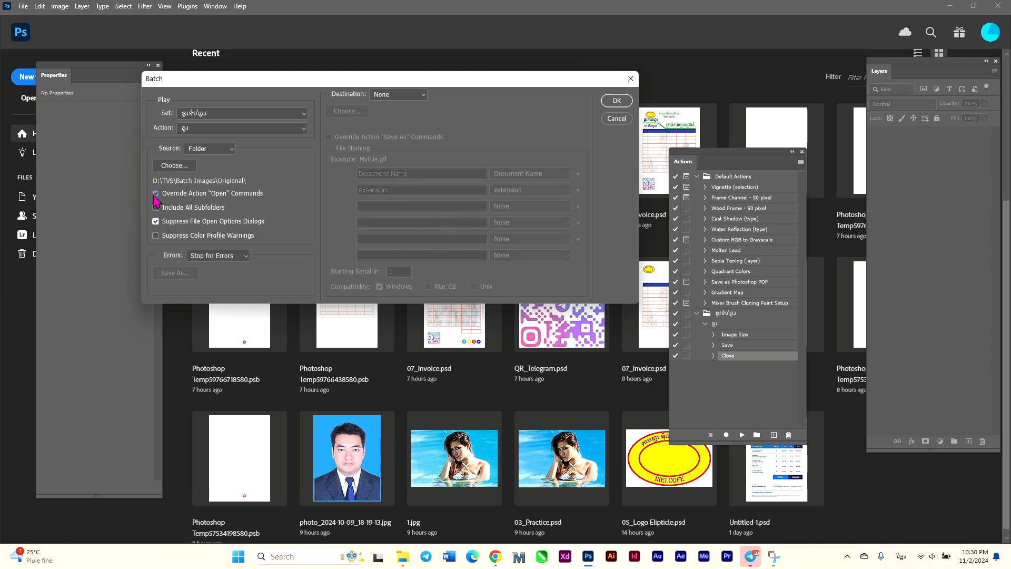
click(160, 236)
Set the batch destination to Folder and enable the override of the action's "Save As" commands.
click(403, 98)
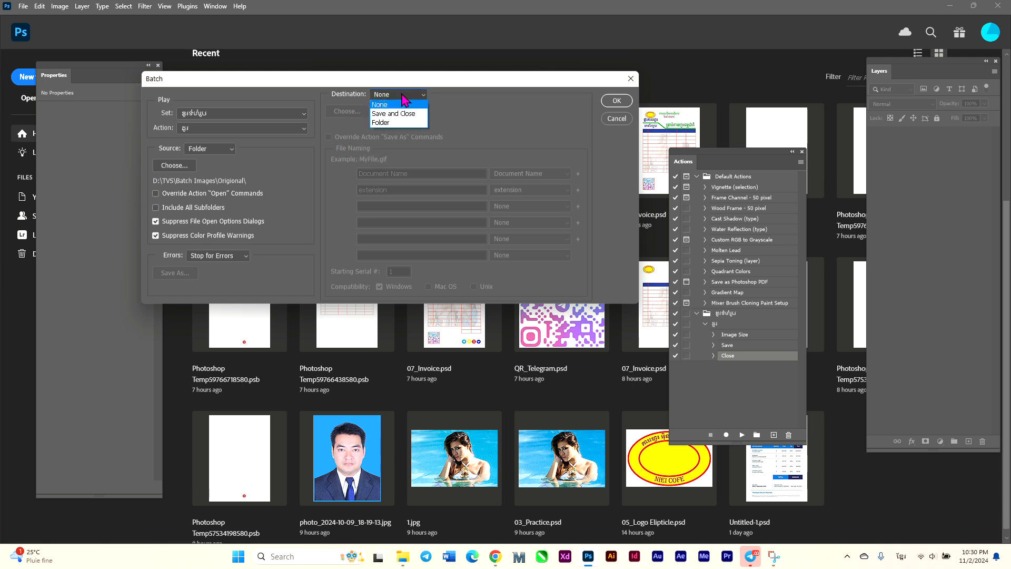
click(395, 122)
click(330, 137)
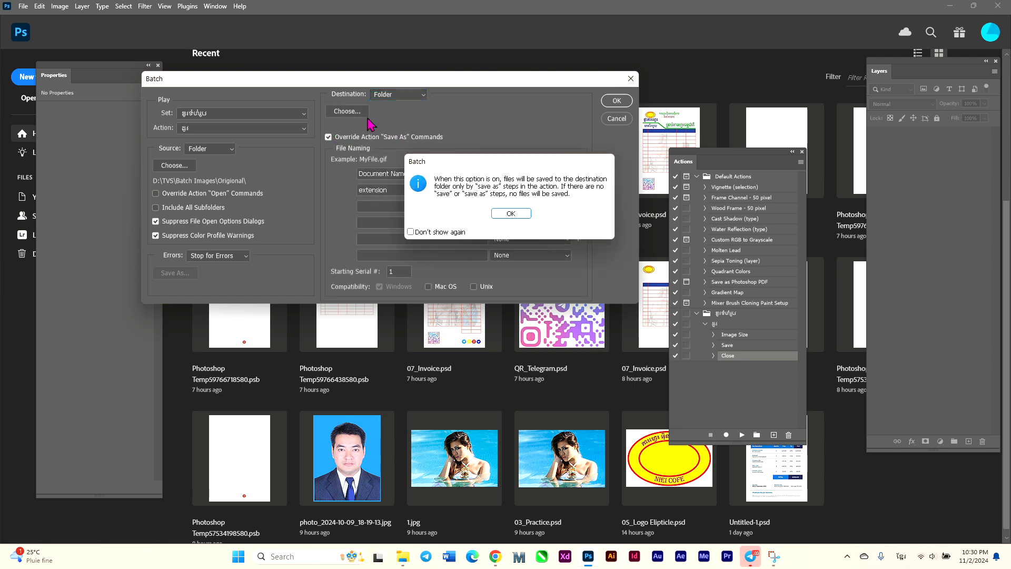
click(509, 212)
Choose D:\TVS\Batch Images\Rezised as the batch destination folder.
click(347, 111)
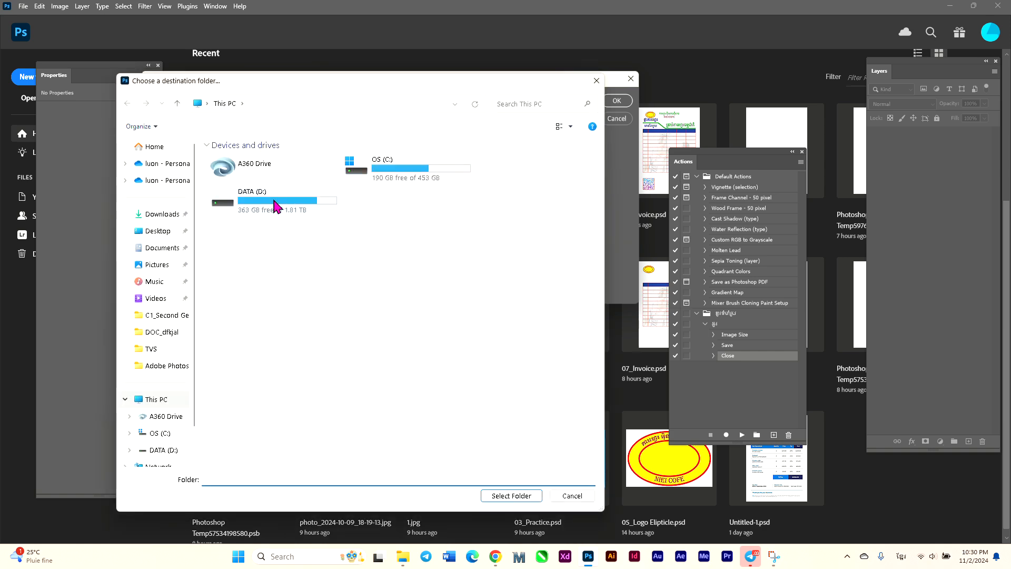
double_click(274, 206)
click(242, 323)
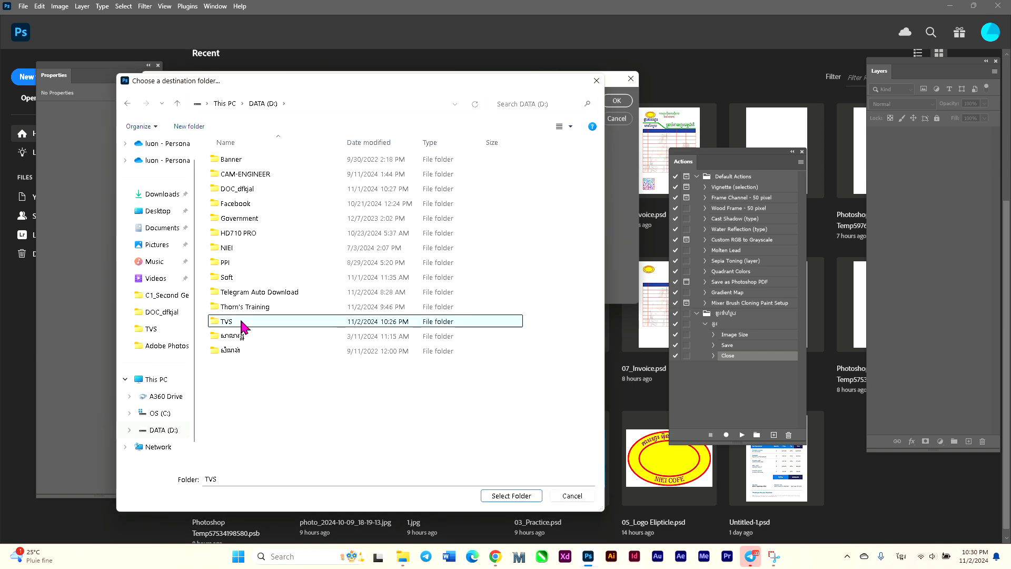
double_click(242, 323)
click(557, 173)
double_click(557, 176)
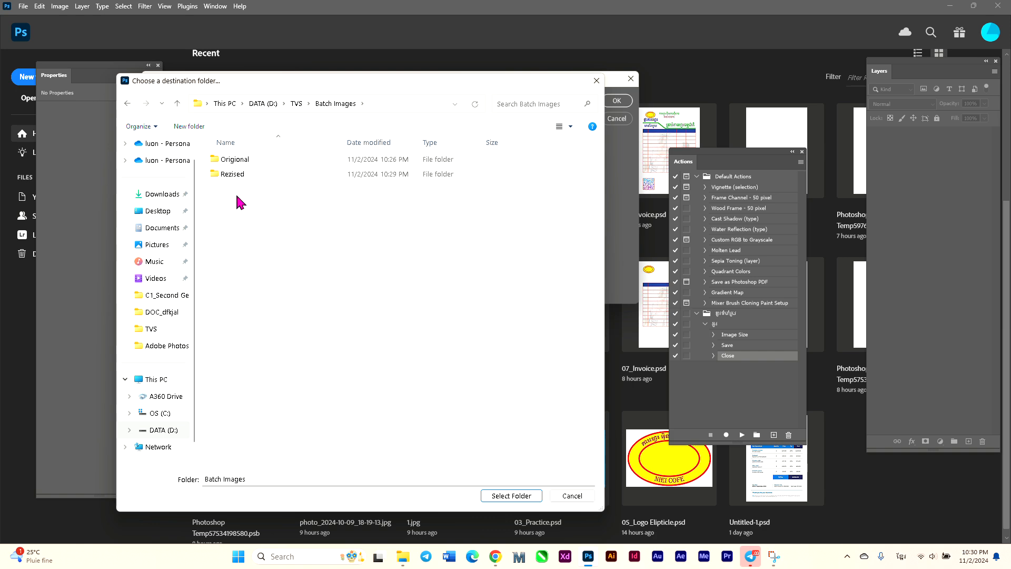
click(236, 175)
click(526, 498)
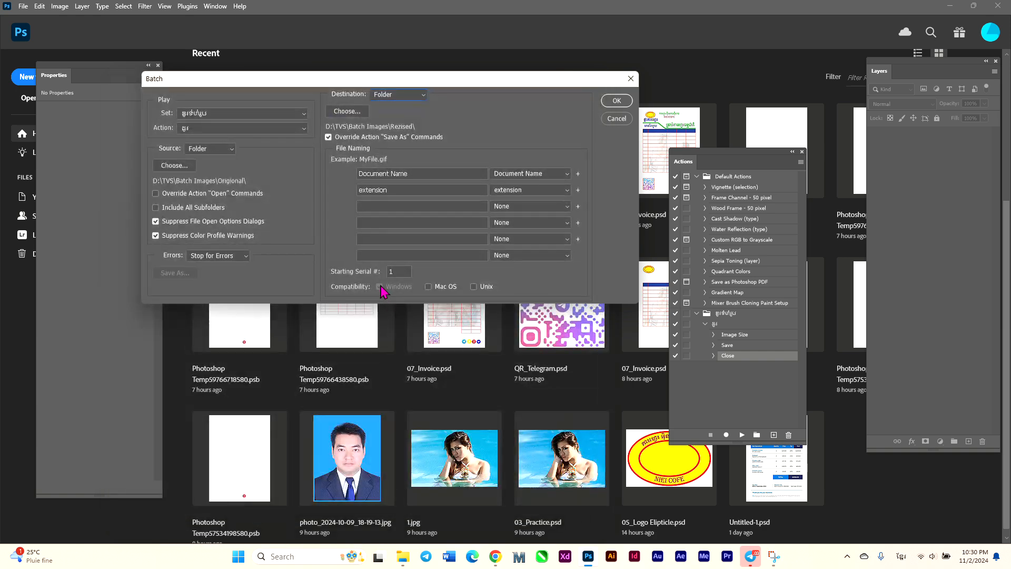
Run the batch and save image 1 (11) in Photoshop format in the Rezised folder with Maximize Compatibility on.
click(622, 104)
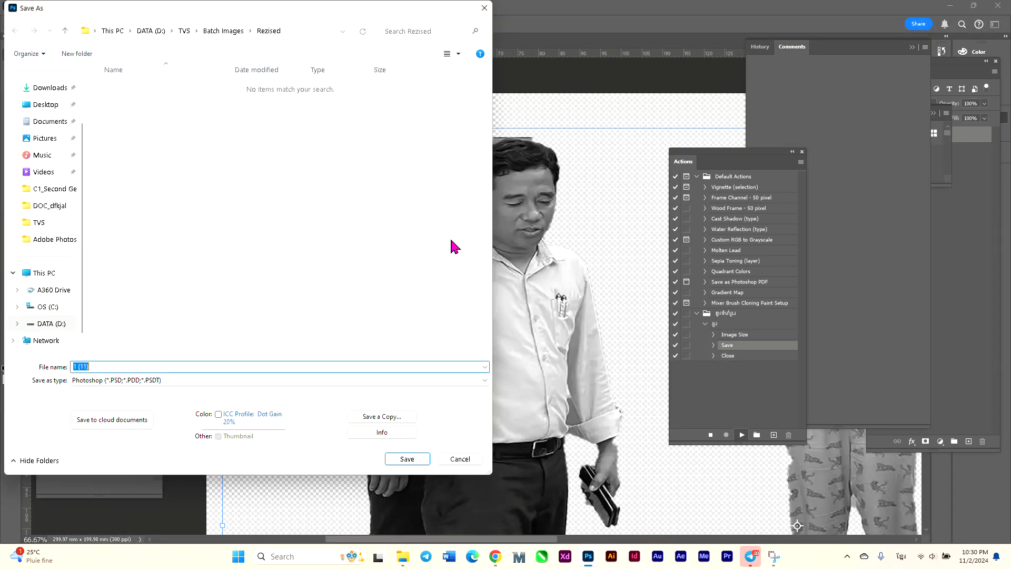
click(407, 459)
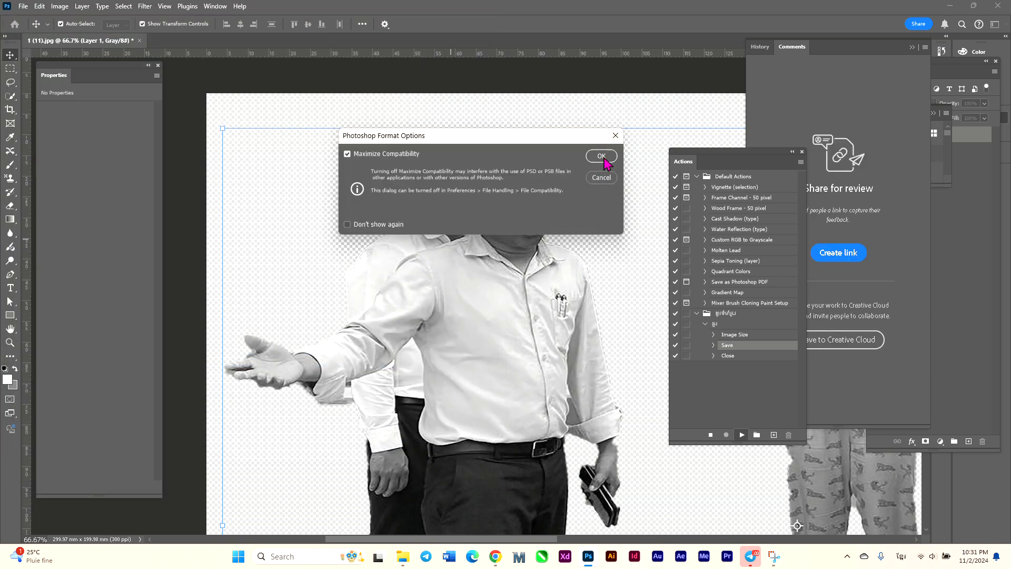
click(603, 159)
click(462, 205)
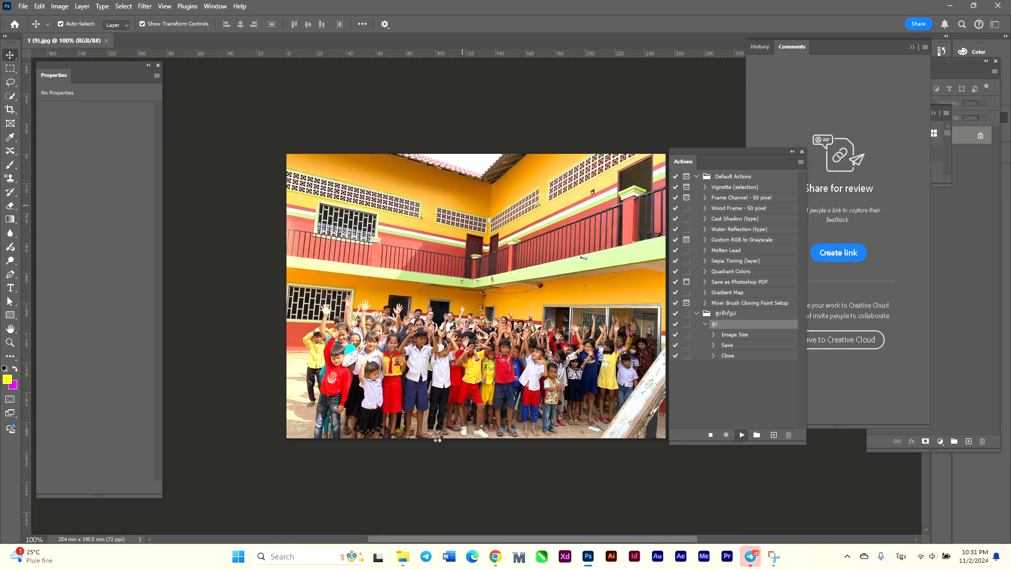
Switch to File Explorer and examine the image files in the Origional folder under Batch Images.
mouse_move(399, 563)
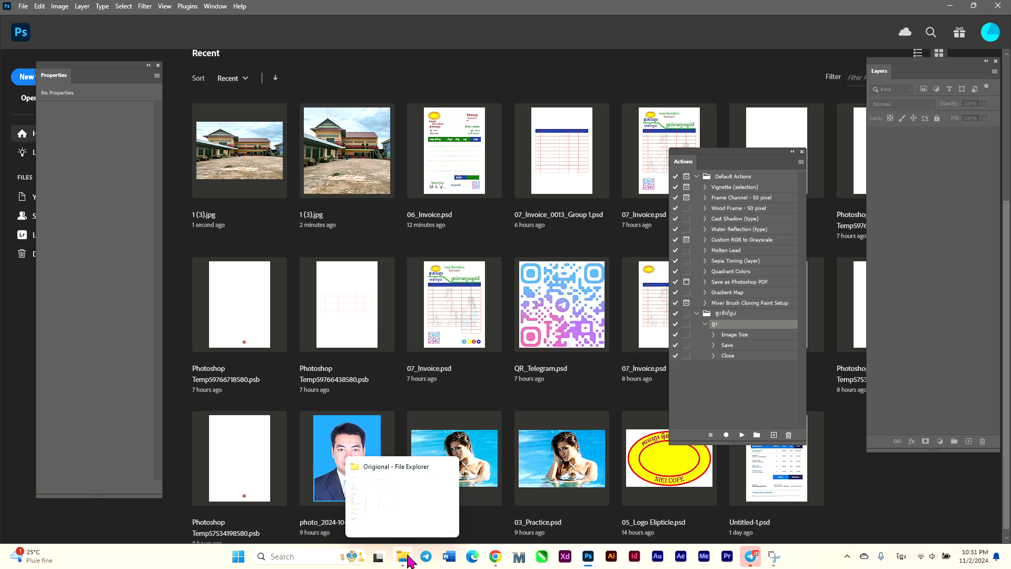
click(405, 561)
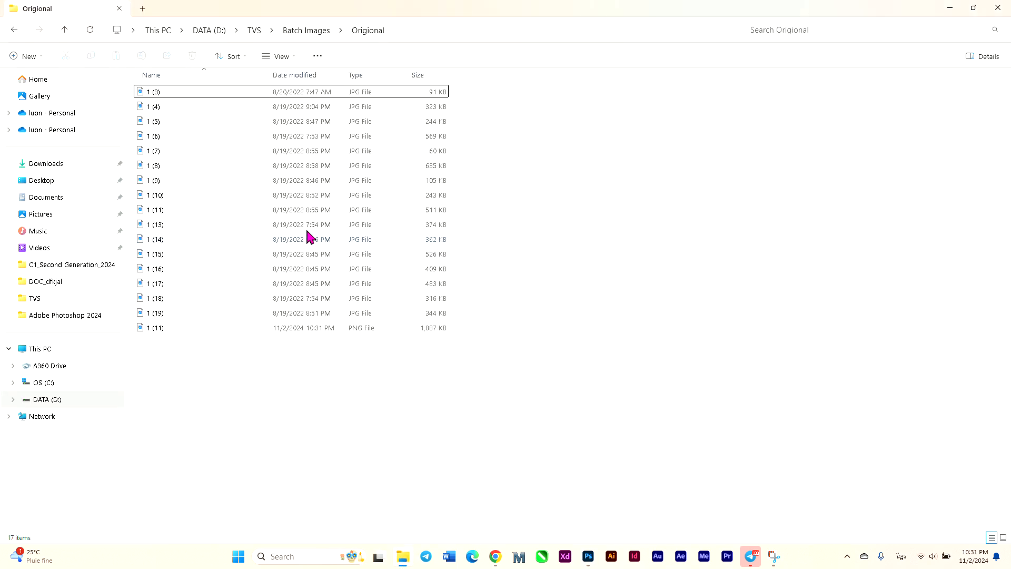
click(303, 32)
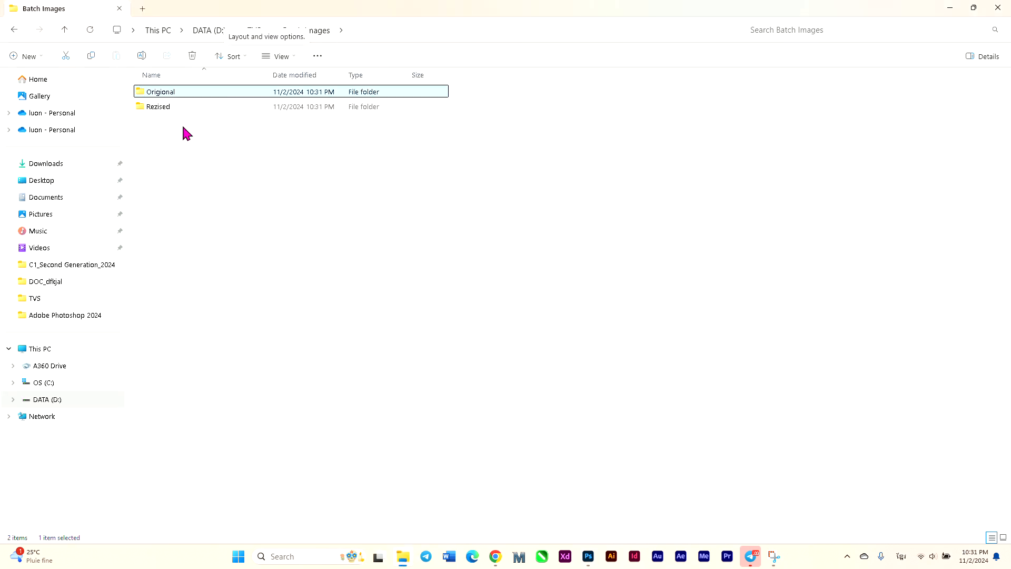
double_click(179, 93)
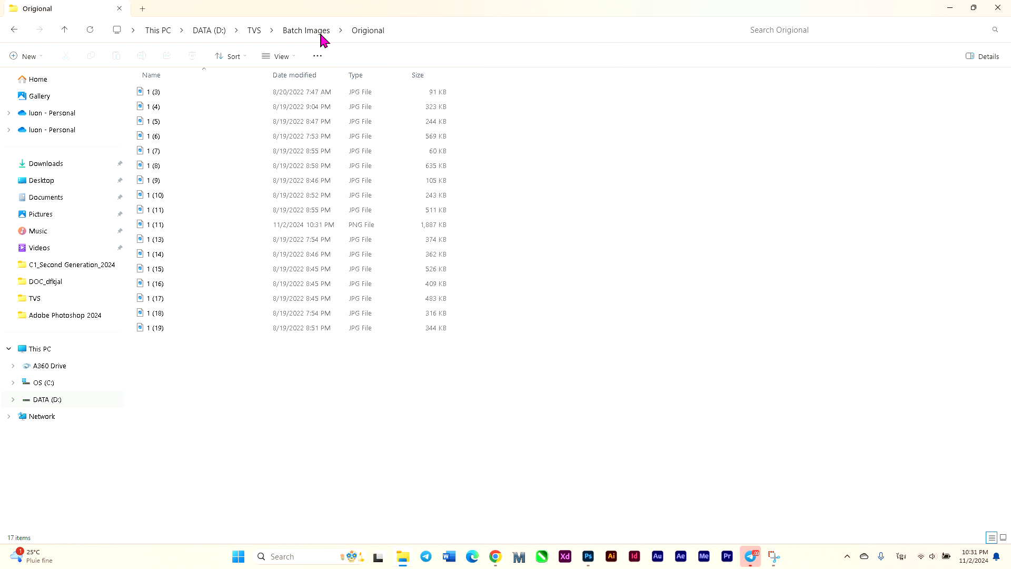
drag(196, 373, 158, 95)
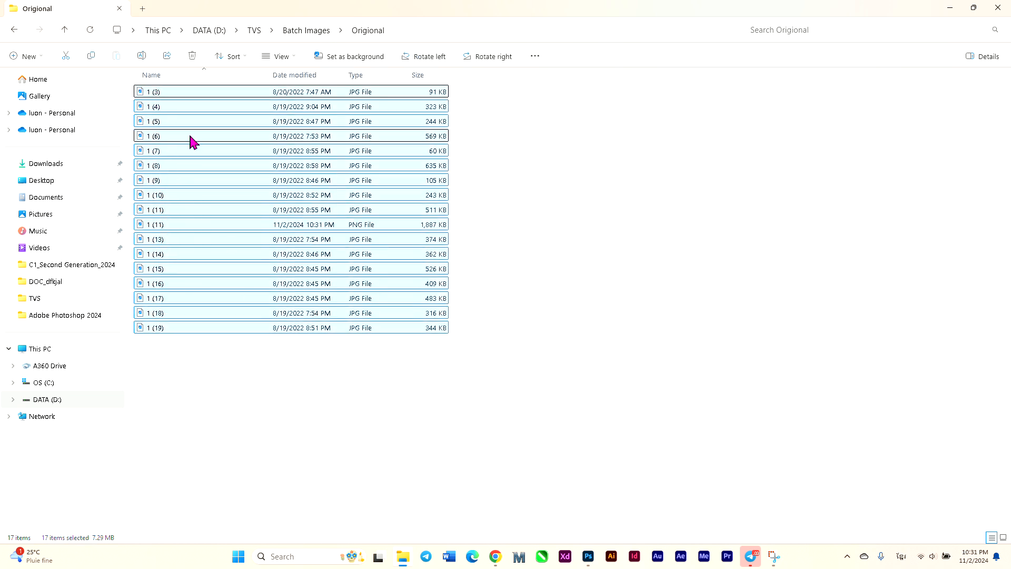
click(324, 443)
drag(278, 374, 190, 98)
click(308, 31)
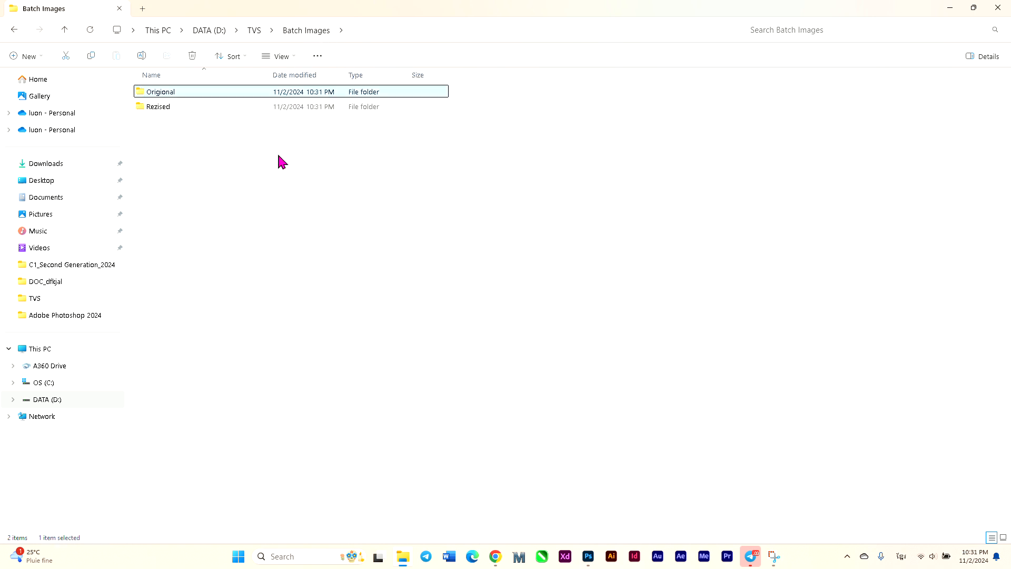
Open the Rezised folder and delete the Photoshop-format file 1 (11).
double_click(154, 107)
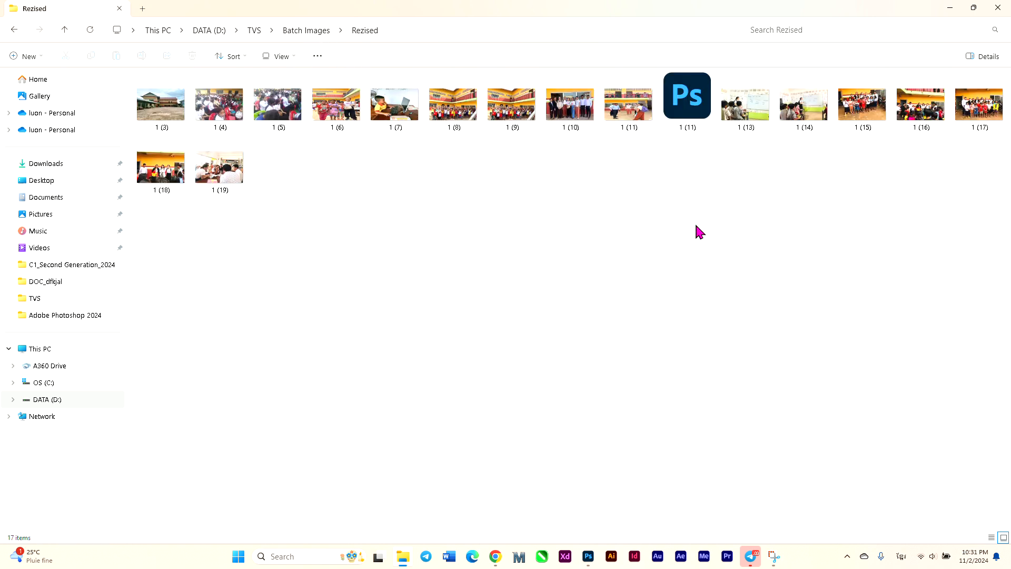
click(693, 111)
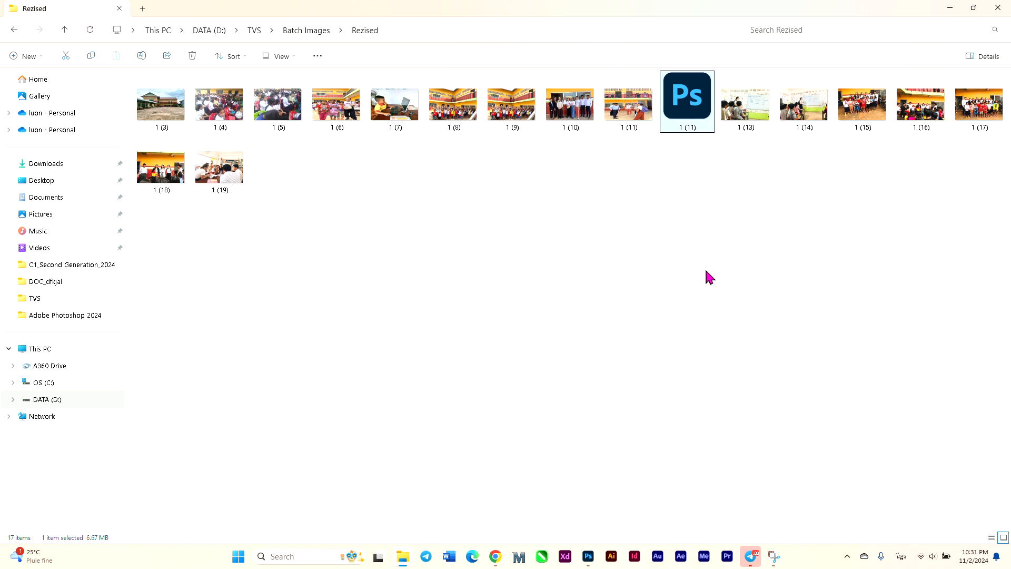
key(Delete)
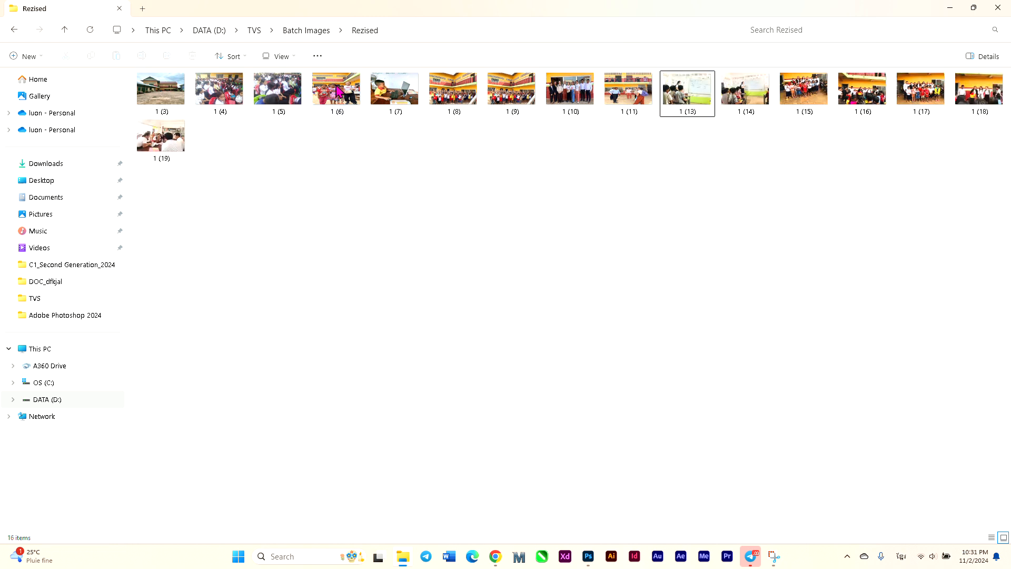
Display the Rezised folder's contents as a list and select all the image files.
click(284, 58)
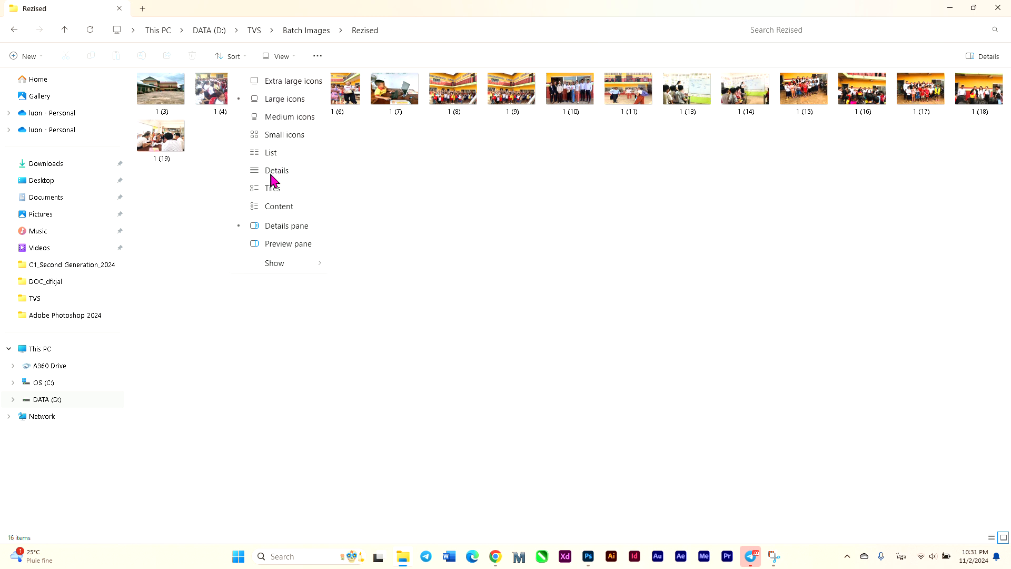
click(278, 153)
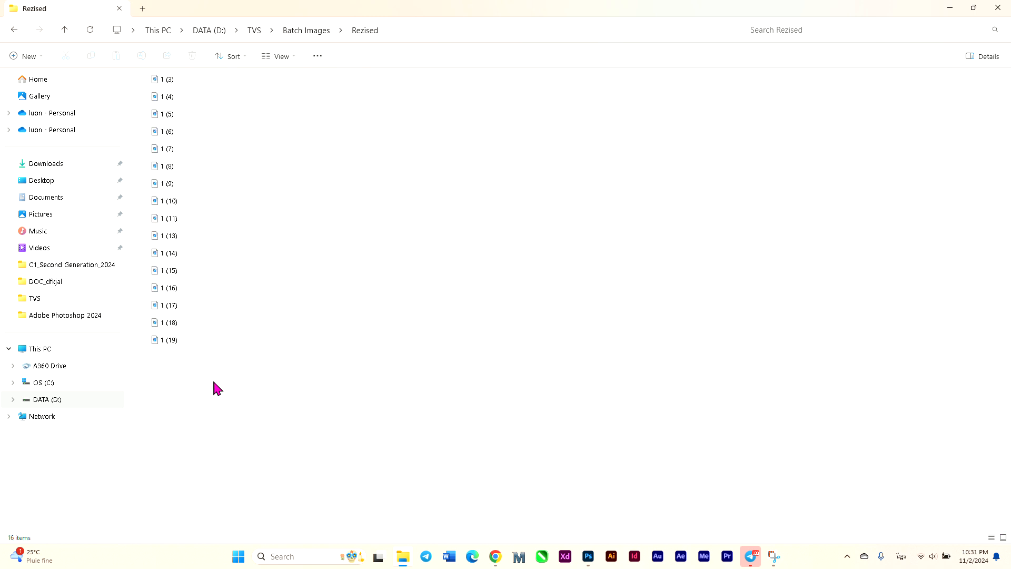
drag(195, 356, 166, 83)
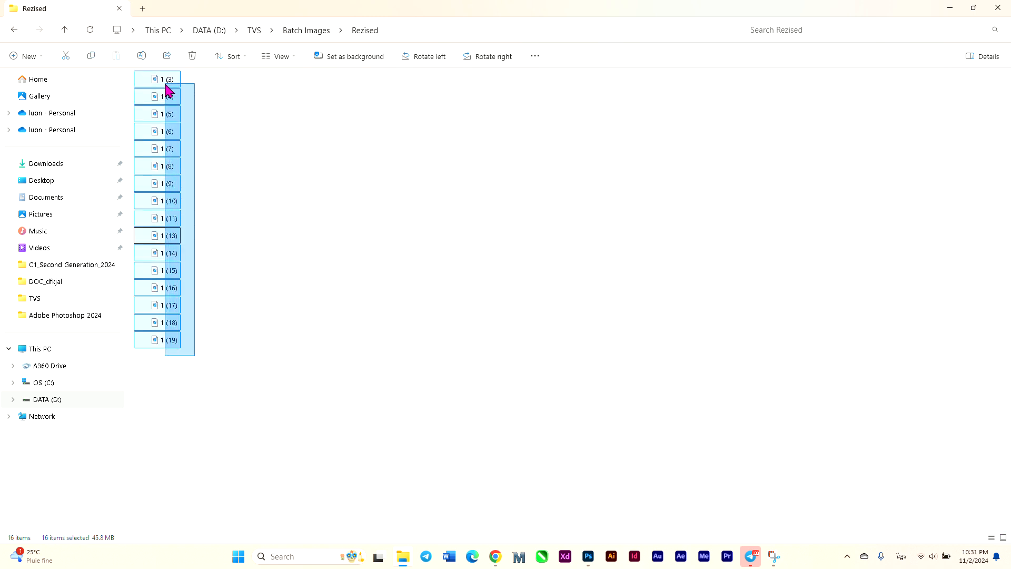
click(320, 203)
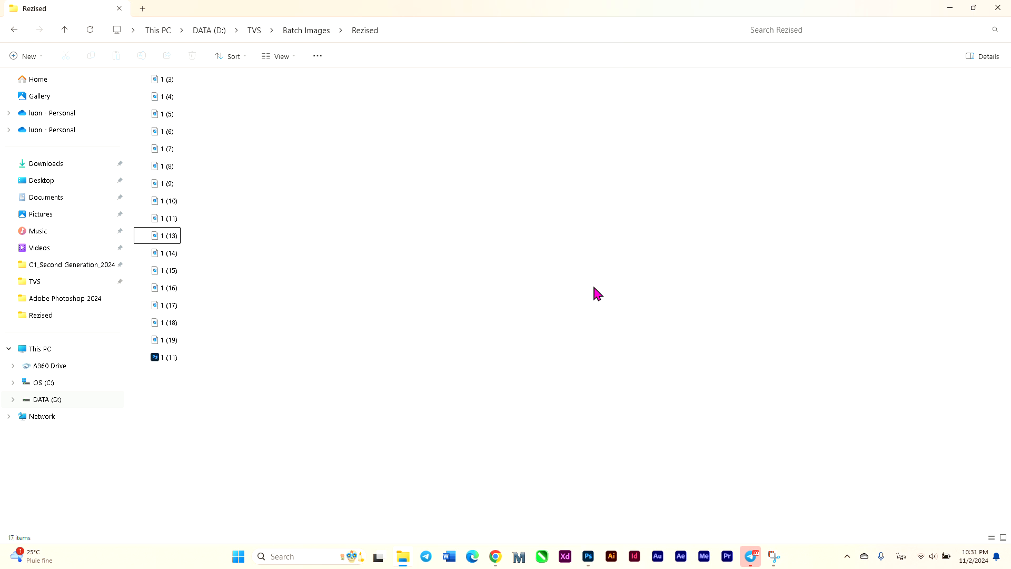
drag(220, 427, 147, 84)
click(482, 253)
Open image 1 (3) from the Rezised folder to examine its pixel size and close the viewer.
click(169, 80)
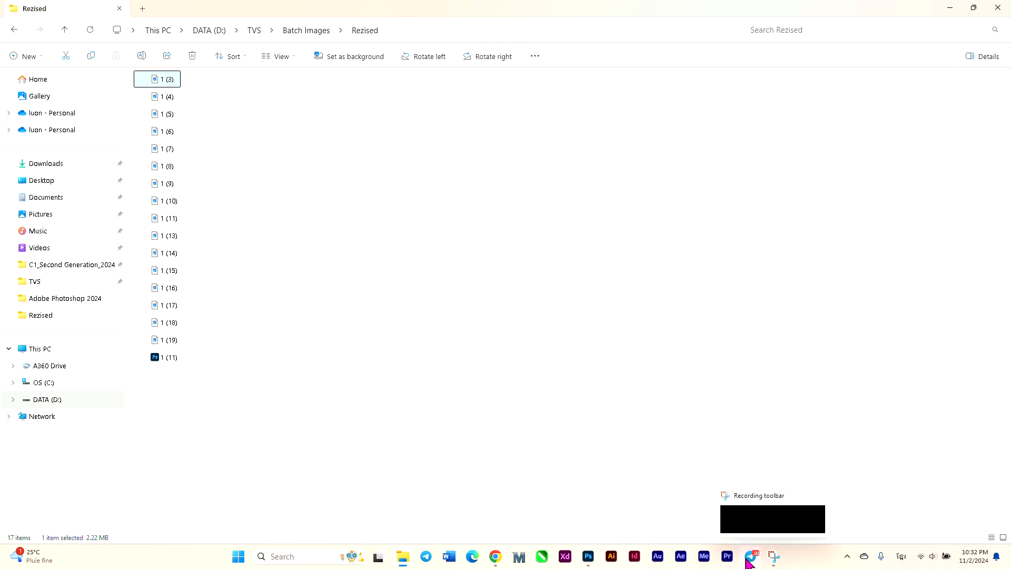
key(Return)
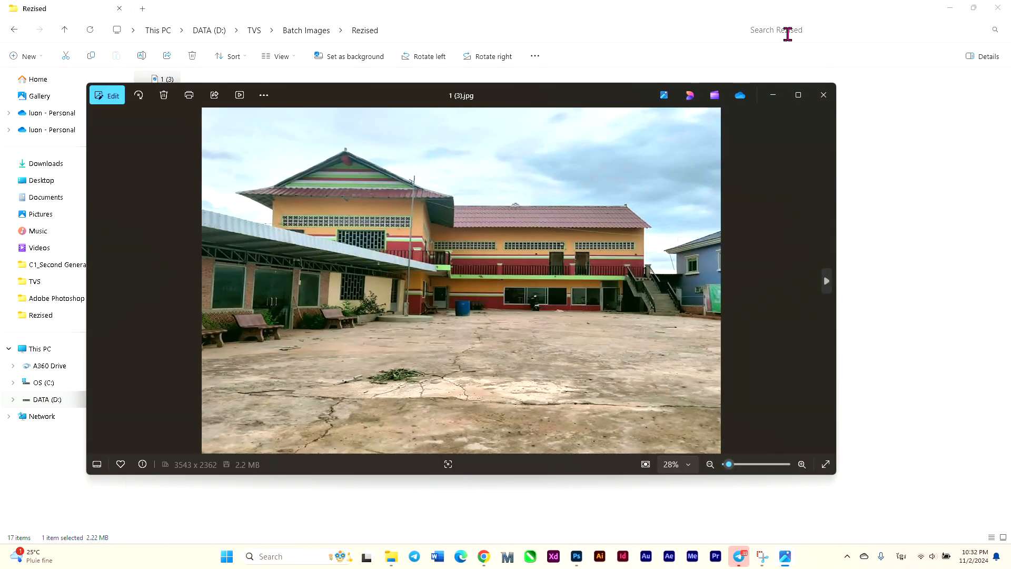
click(831, 98)
Display file details in the Rezised folder and check the dimensions of images 1 (4), 1 (5) and 1 (6).
click(984, 58)
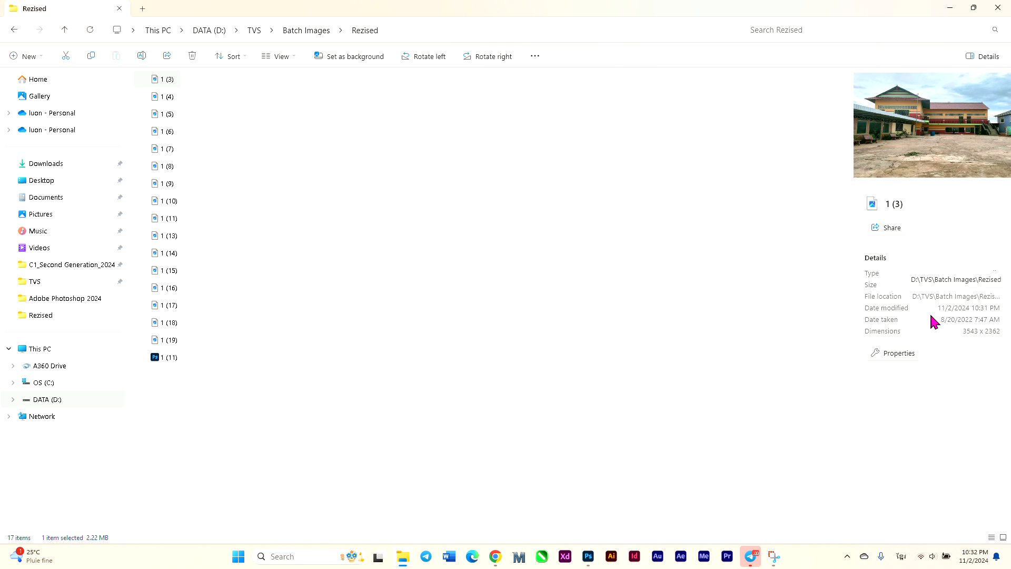
click(611, 290)
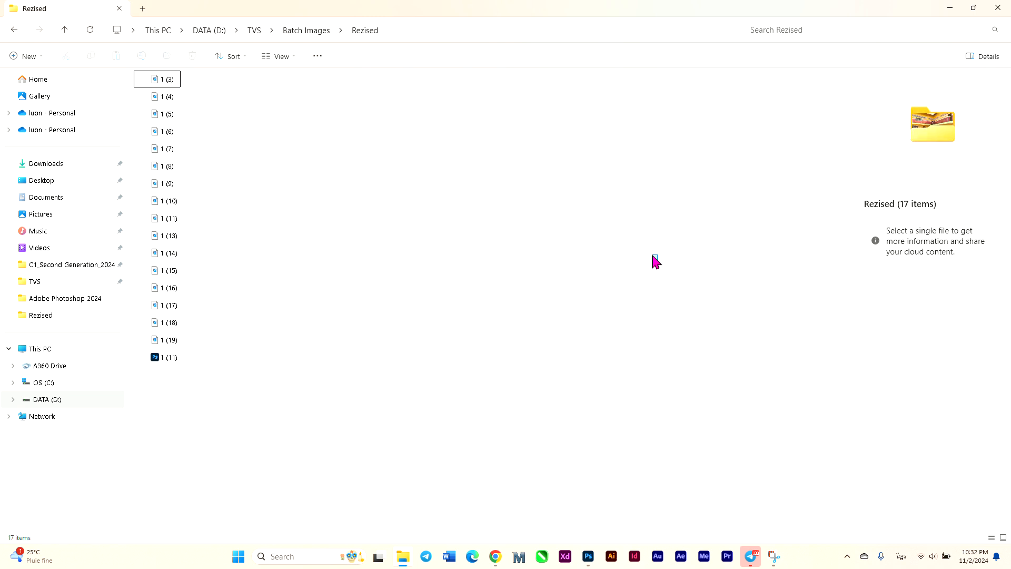
click(169, 98)
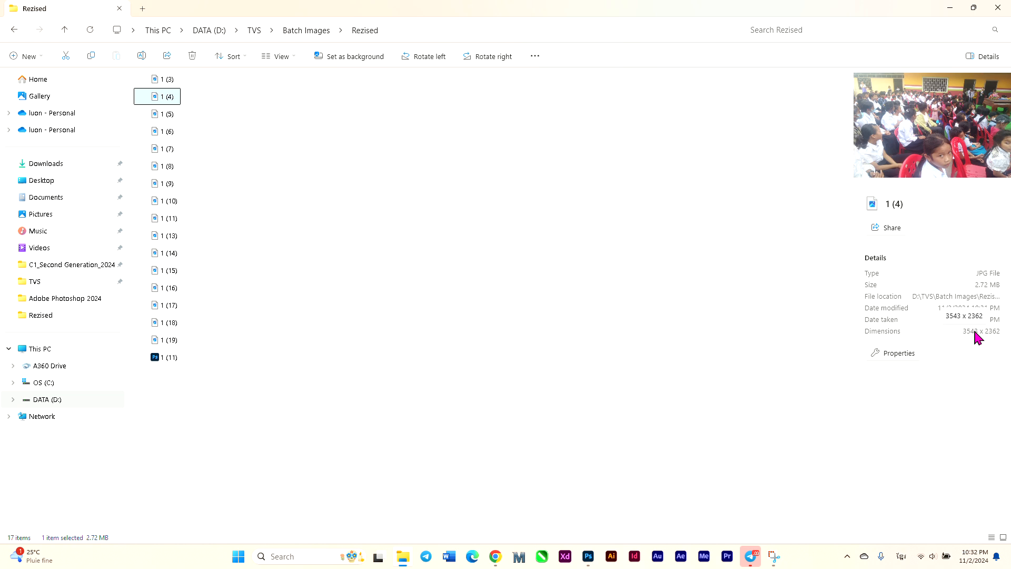
click(159, 114)
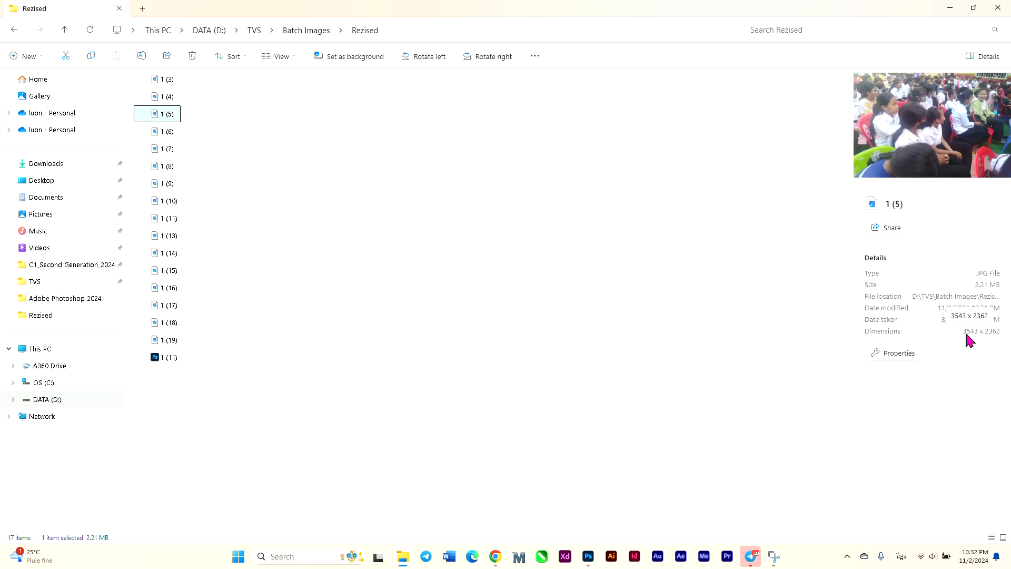
click(166, 133)
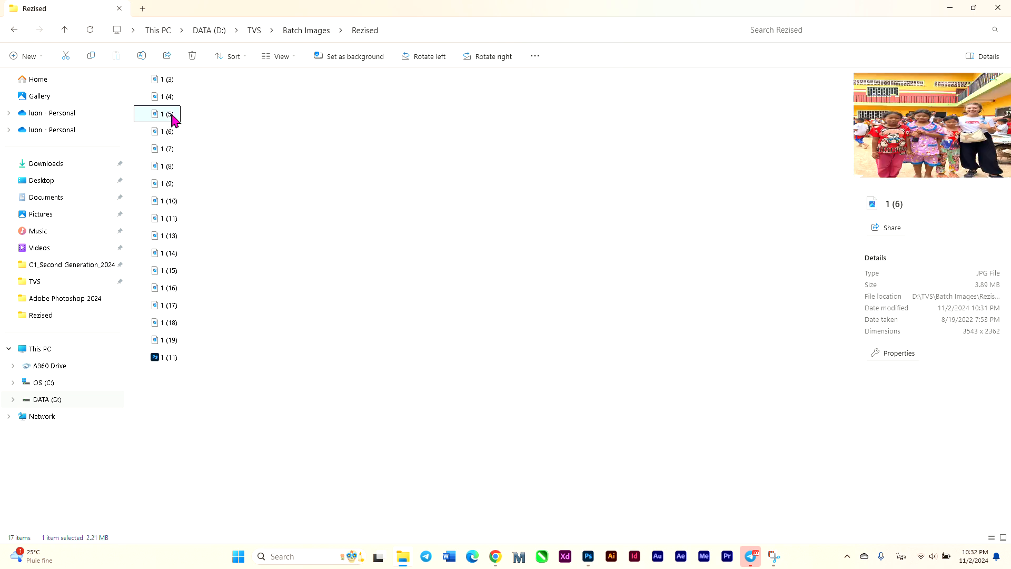
Check the dimensions of the further resized images from 1 (7) down to 1 (19) in the file details.
click(166, 148)
click(166, 165)
click(166, 184)
click(171, 218)
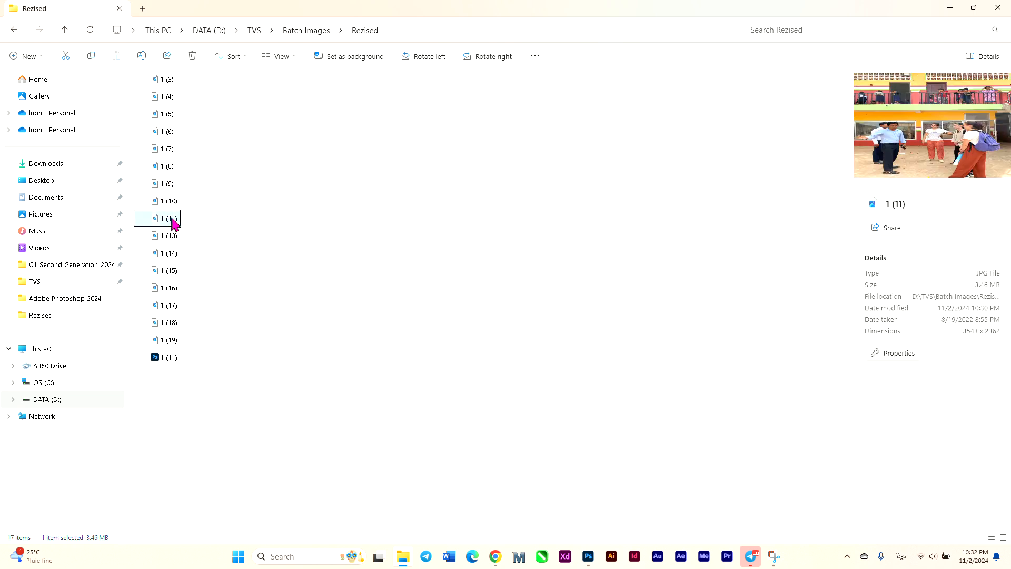
click(169, 254)
click(165, 270)
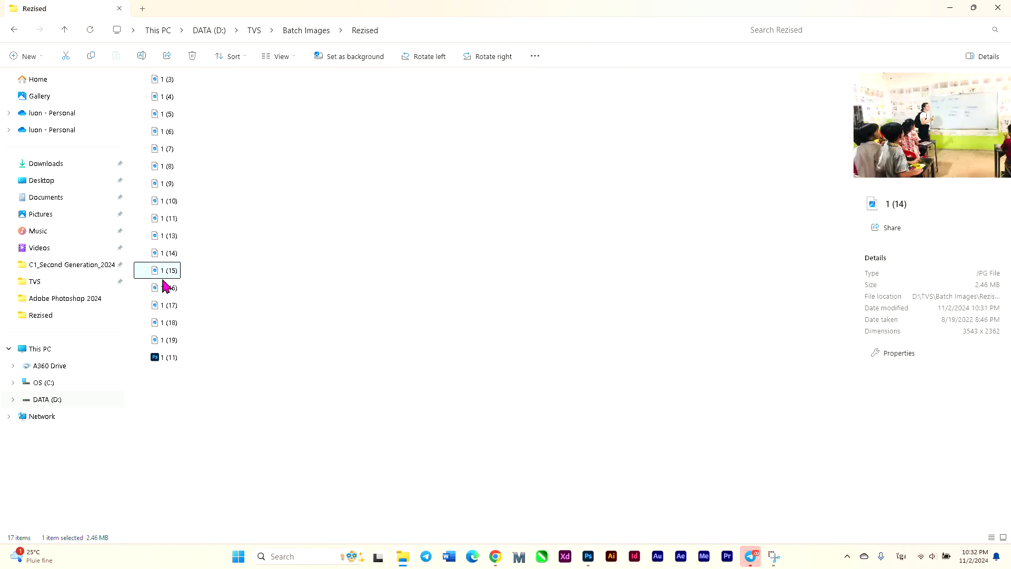
click(158, 305)
click(156, 322)
click(158, 331)
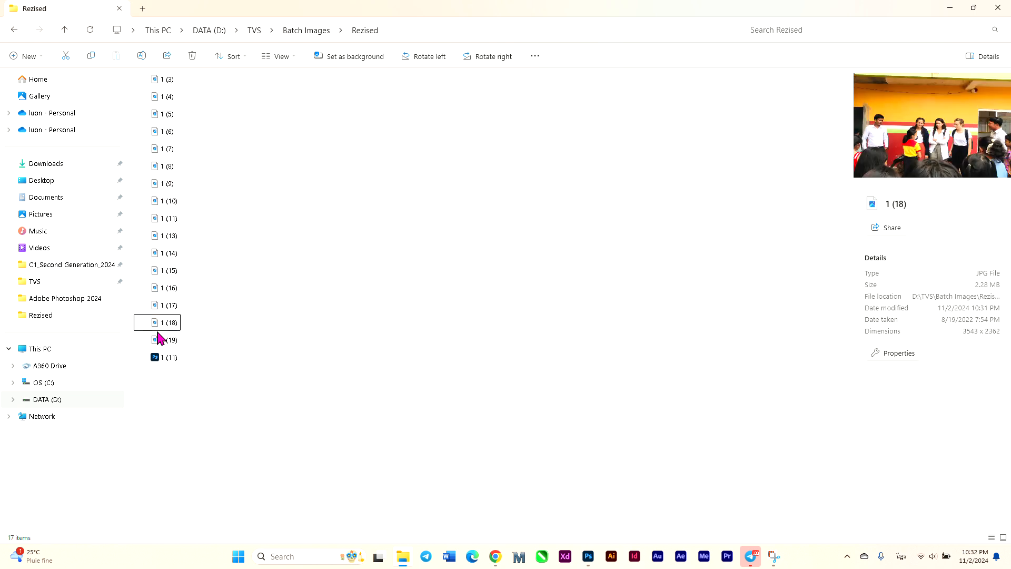
click(175, 184)
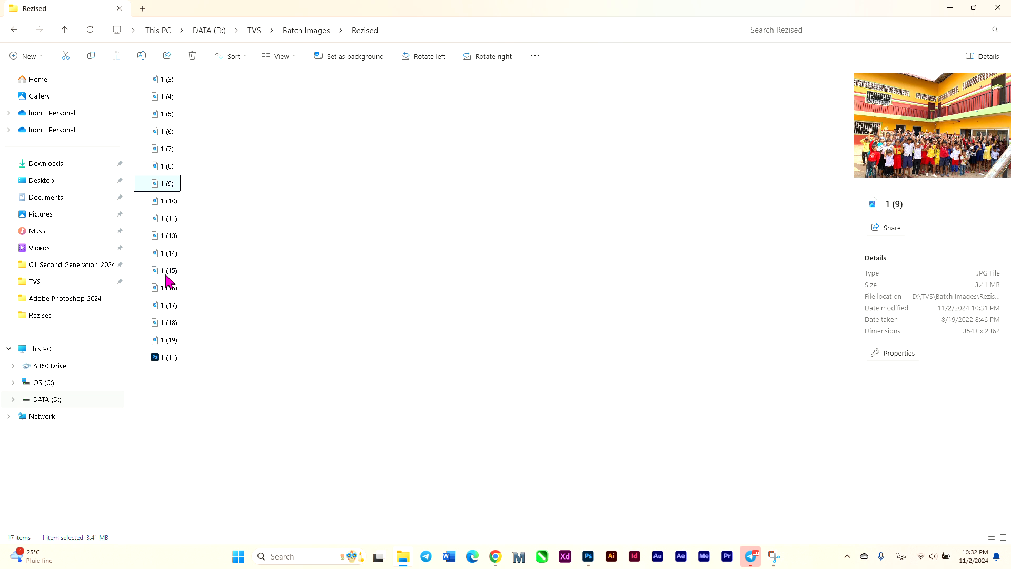
click(166, 339)
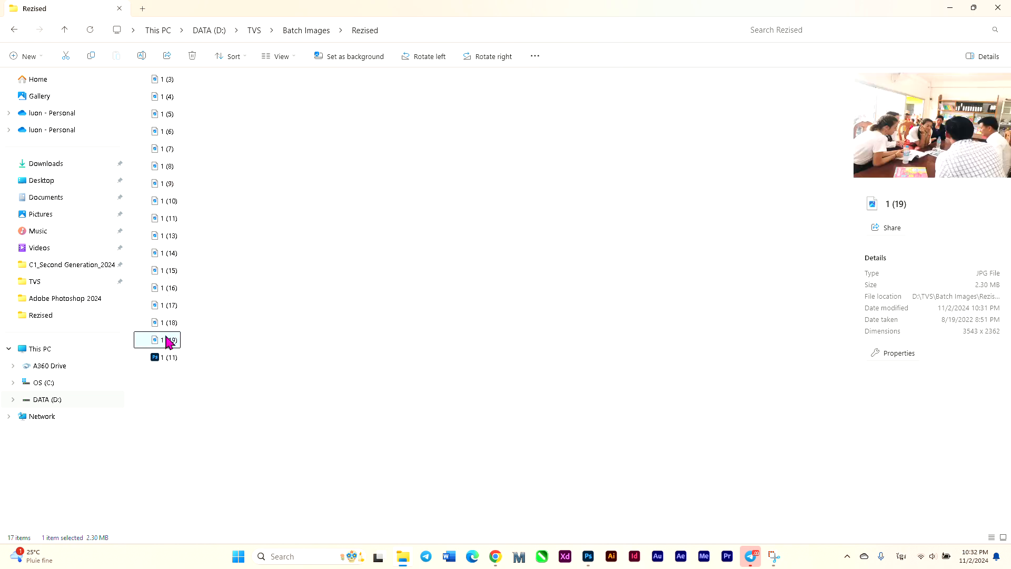
Compare the file details again, working back from the Photoshop-format file 1 (11) up to image 1 (3).
click(165, 356)
click(161, 341)
click(168, 322)
click(167, 253)
click(169, 218)
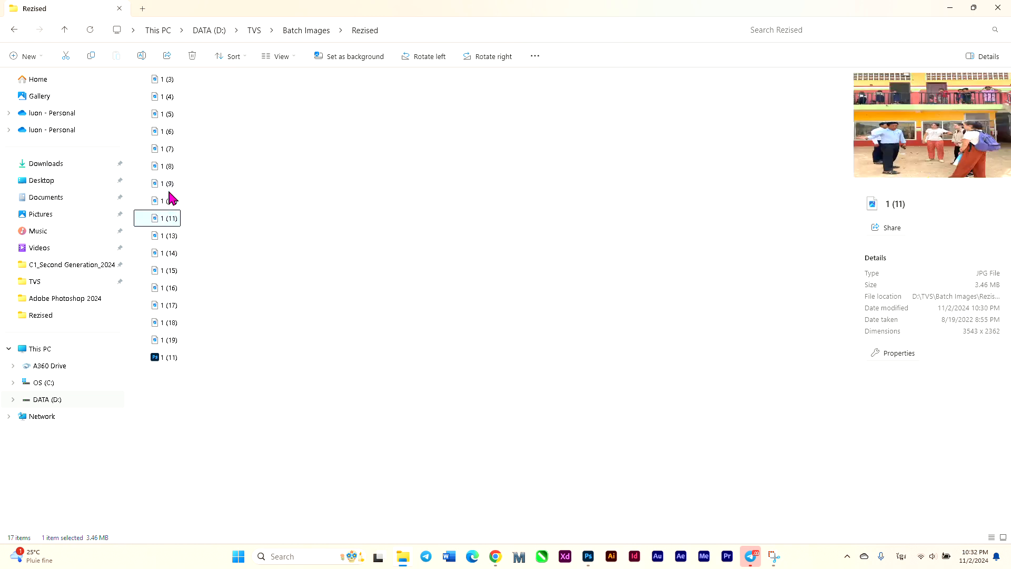
click(167, 165)
click(167, 114)
click(168, 97)
click(168, 80)
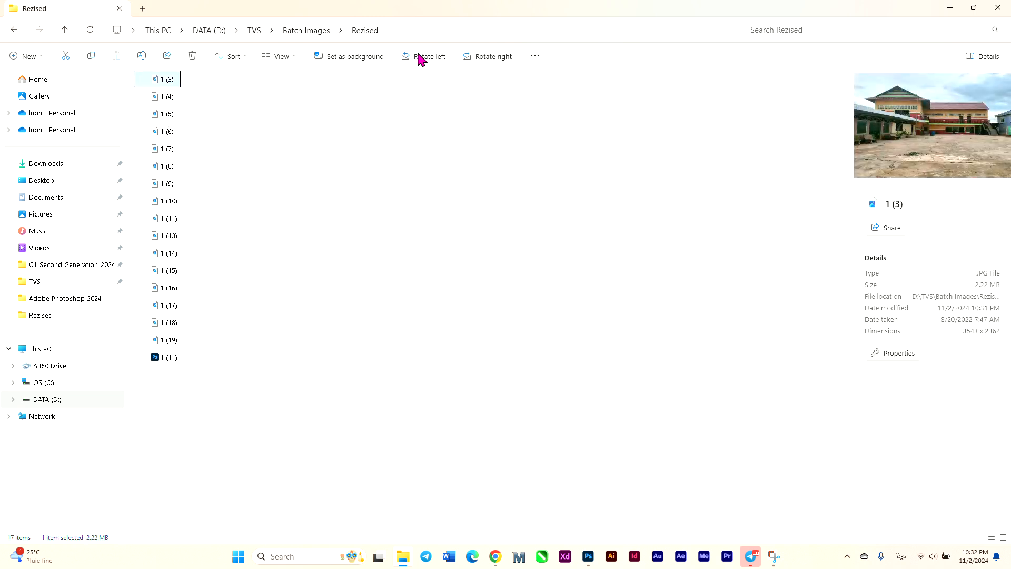